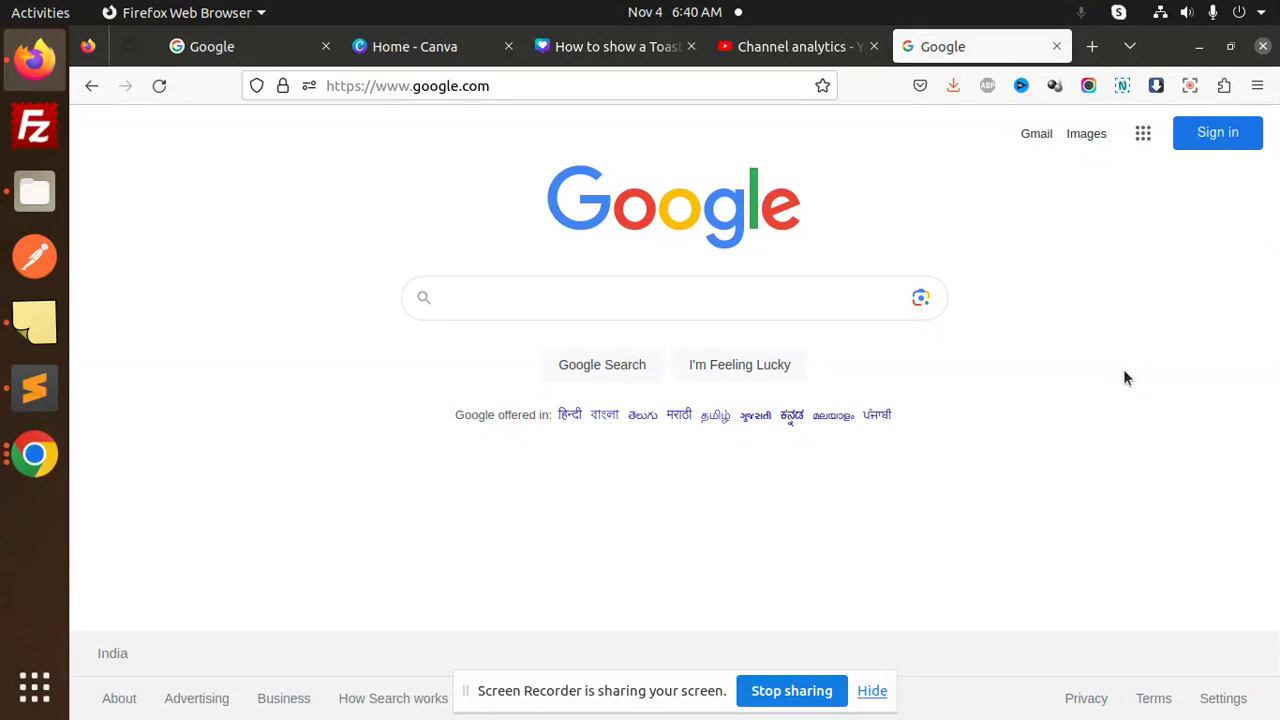
Raise the system volume to maximum.
left_click(1178, 8)
left_click(1220, 68)
left_click(1166, 466)
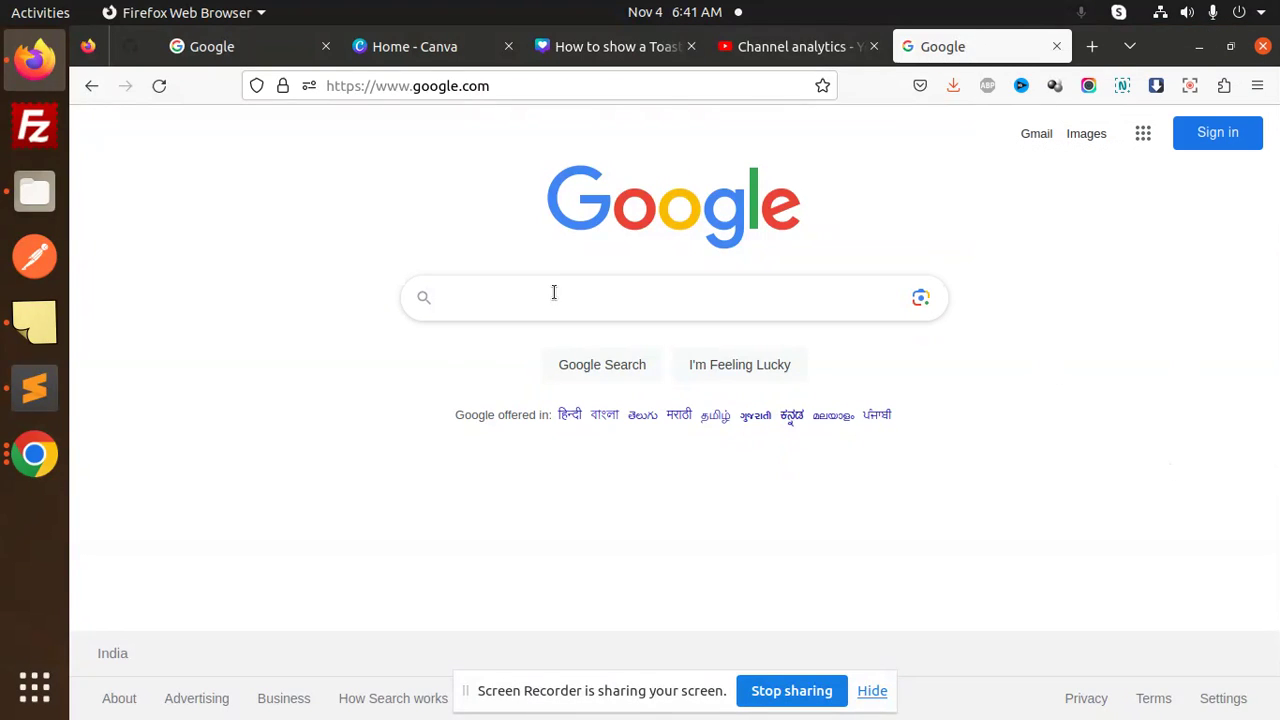
Search Google for Calendly, open calendly.com and dismiss the cookie notice.
left_click(494, 297)
type("calen")
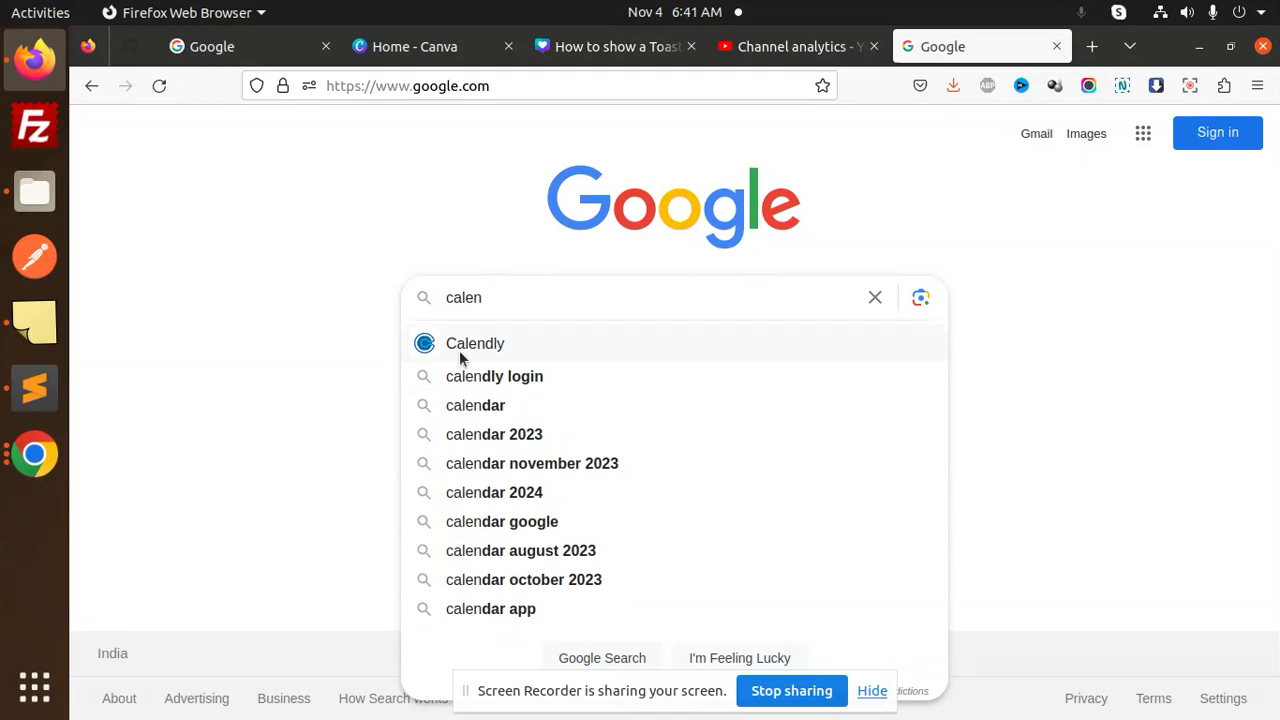
left_click(459, 345)
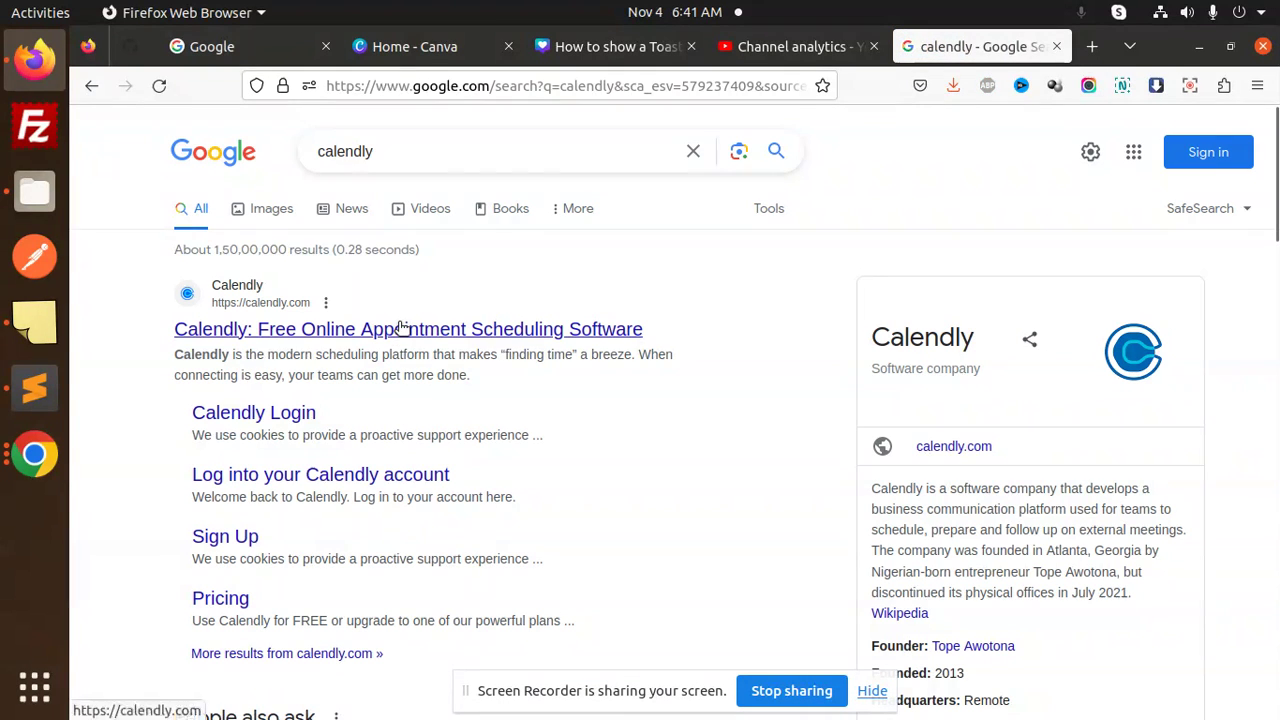
left_click(400, 328)
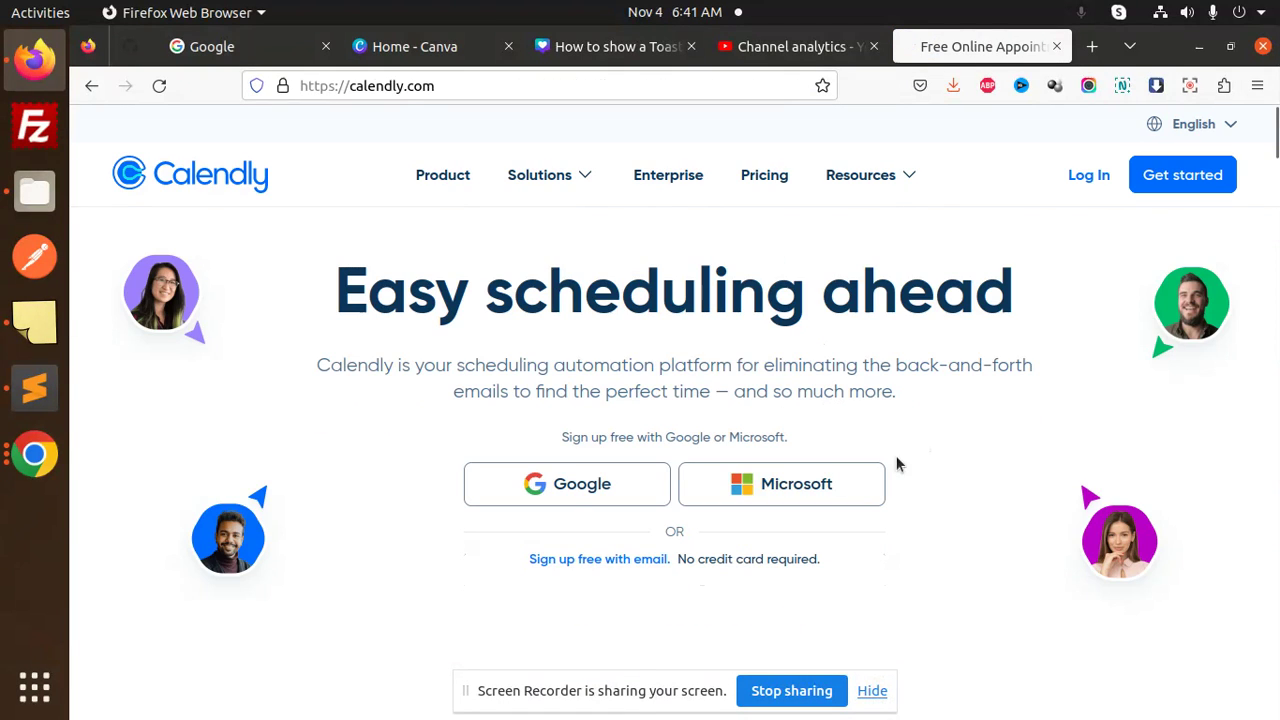
left_click(594, 448)
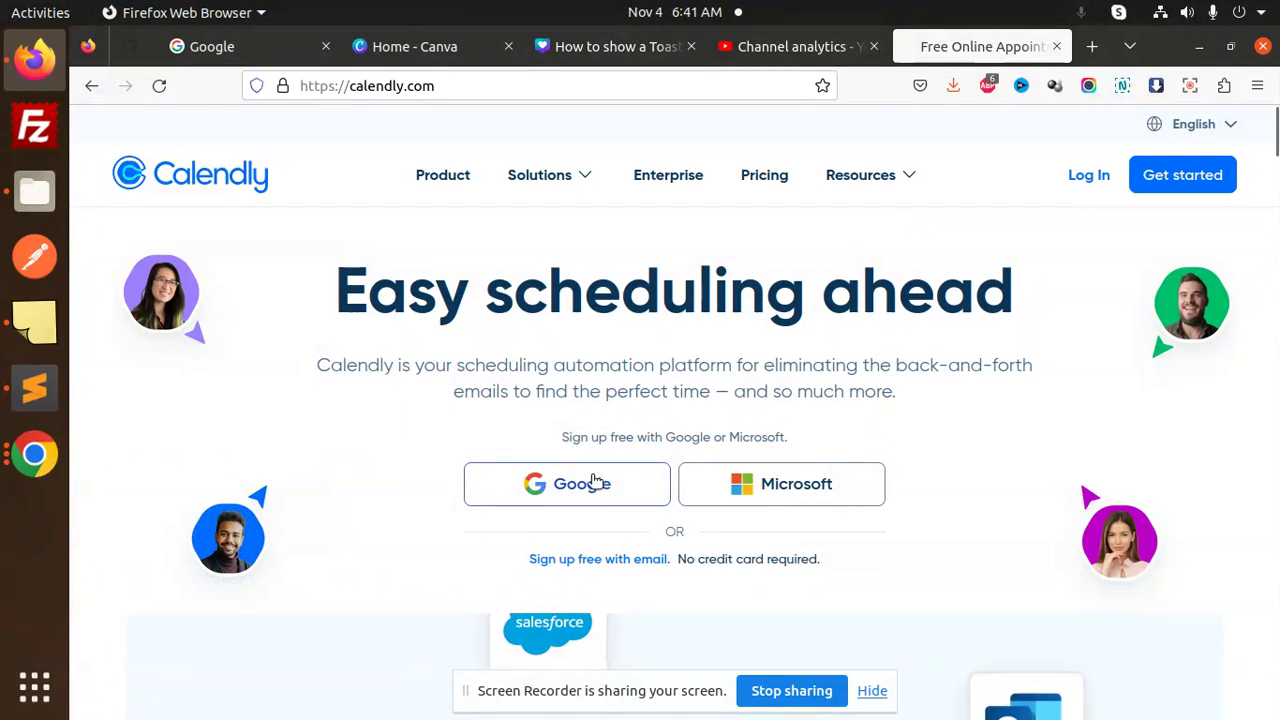
Start Calendly sign-up with Google and choose the Google account to use.
left_click(592, 481)
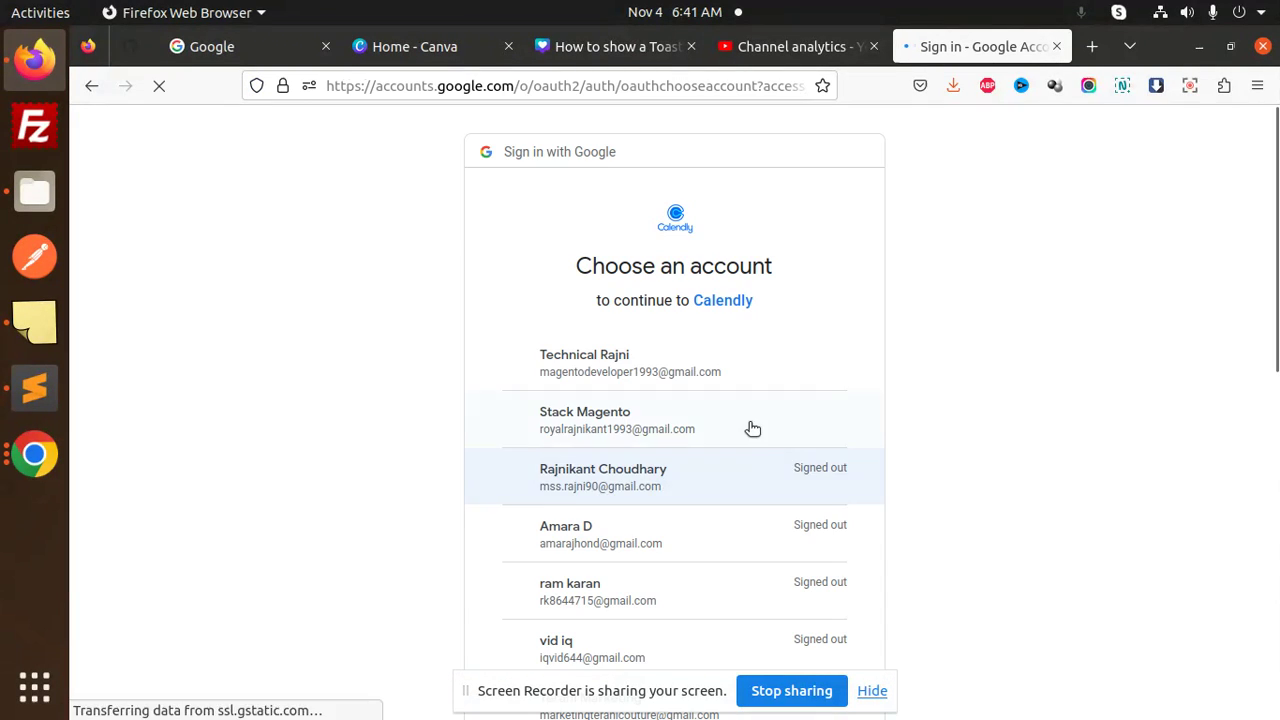
left_click(601, 355)
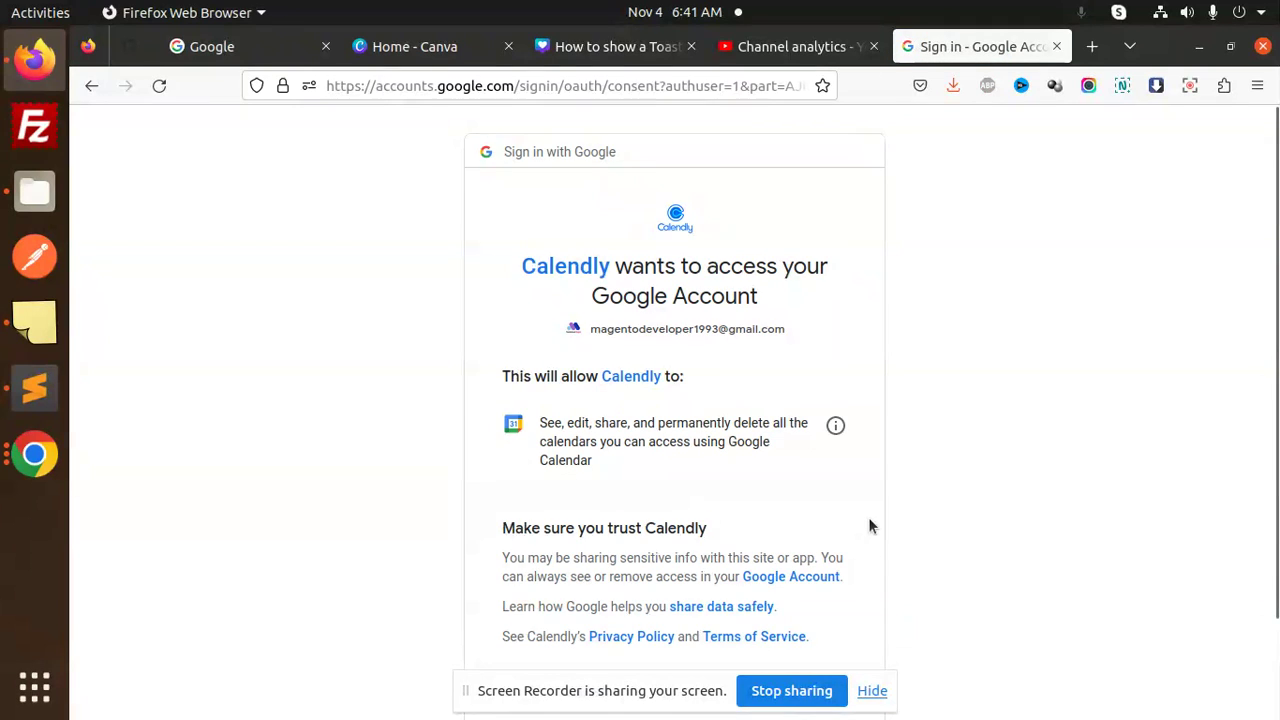
scroll(1148, 645, "down", 2)
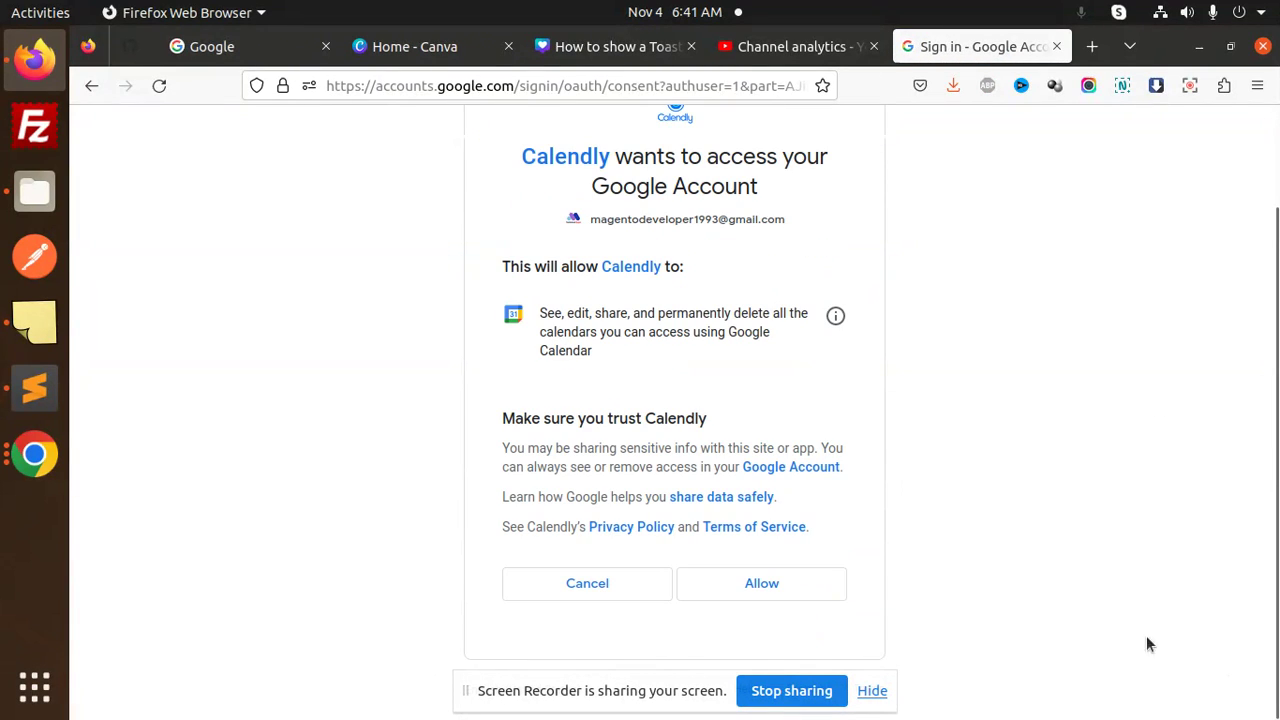
Grant Calendly access to the Google calendars and set the time zone to India, Sri Lanka Time.
left_click(762, 585)
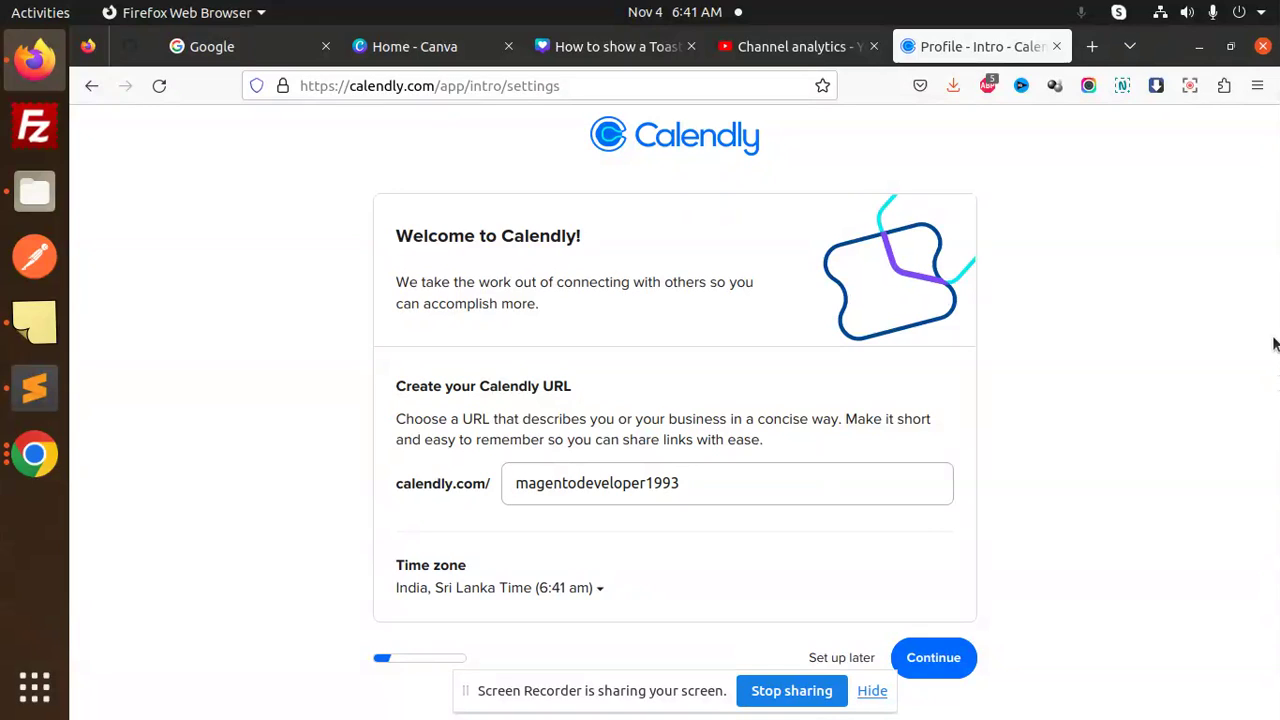
left_click(482, 590)
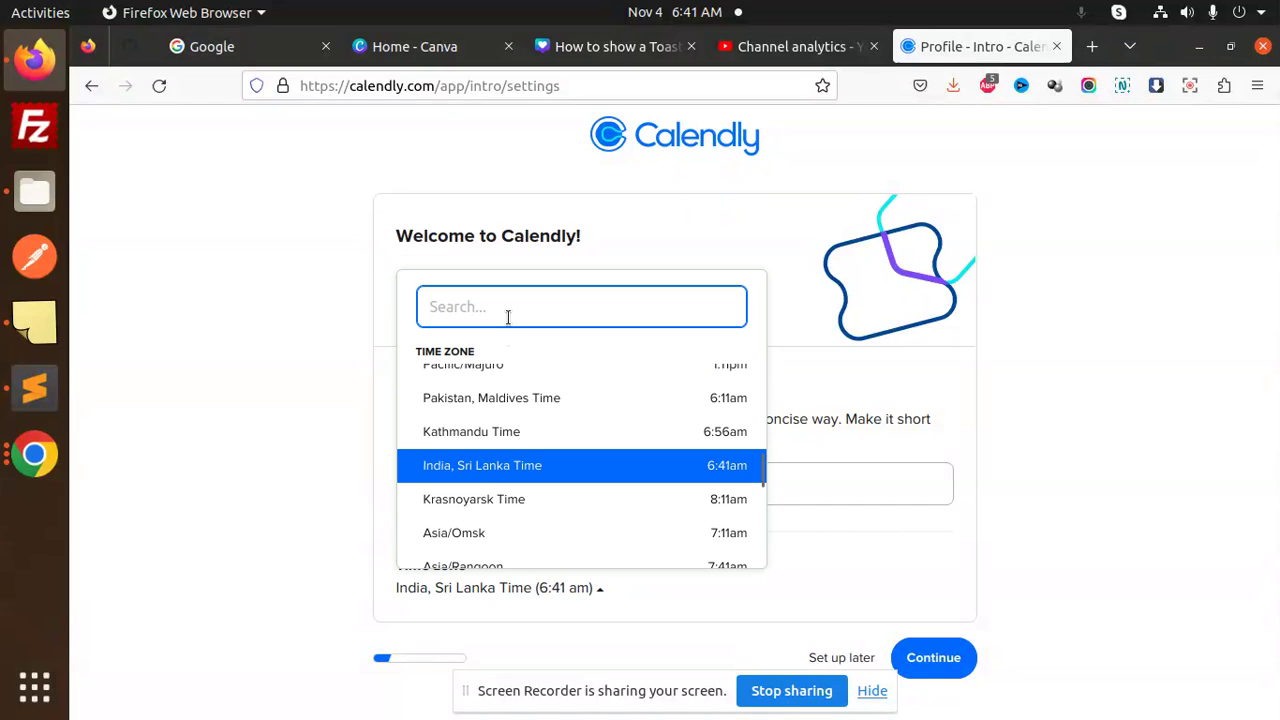
type("india")
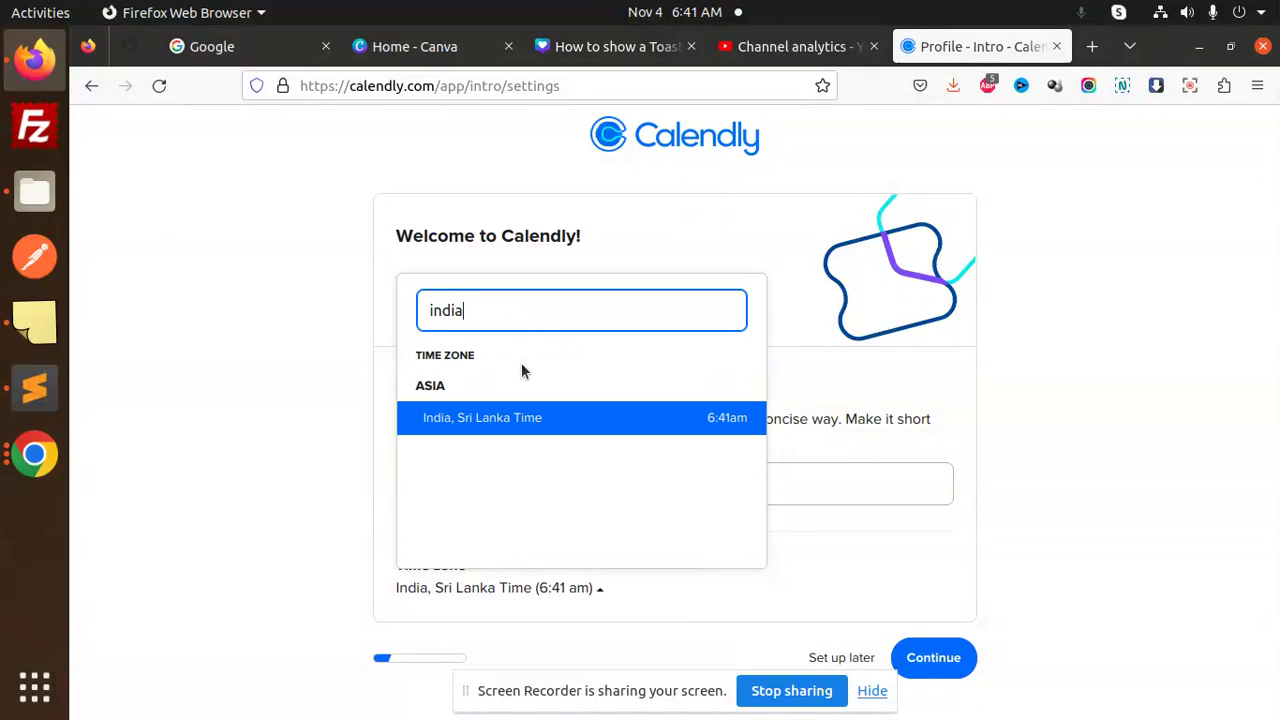
left_click(525, 417)
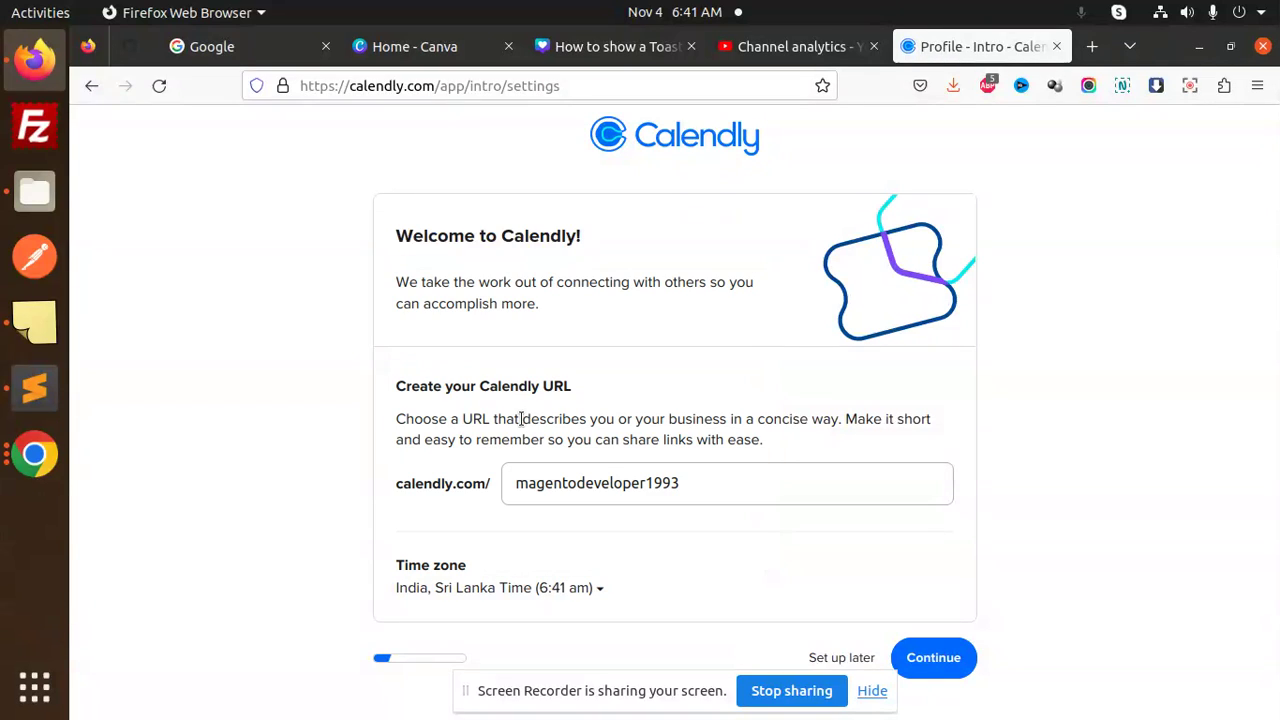
Accept the URL, calendar and Monday–Friday 9:00 am–5:00 pm availability, choose Leader + Entrepreneur, and finish.
left_click(953, 657)
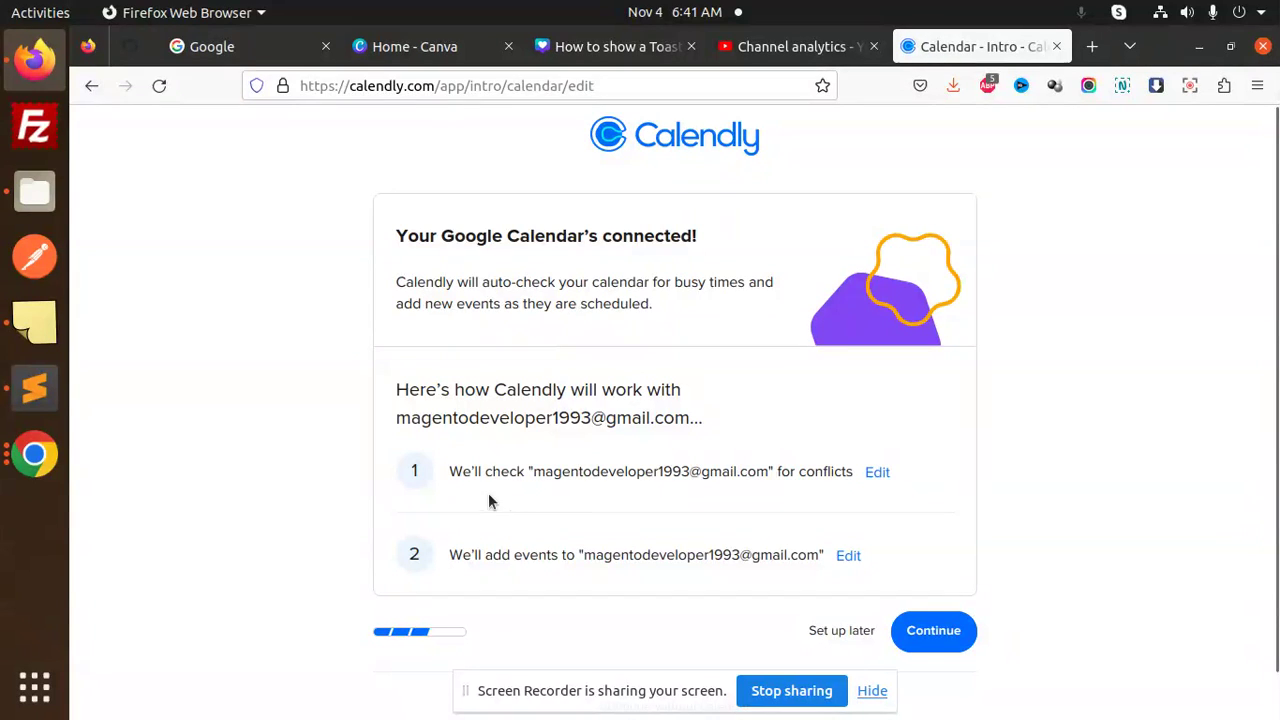
left_click(948, 640)
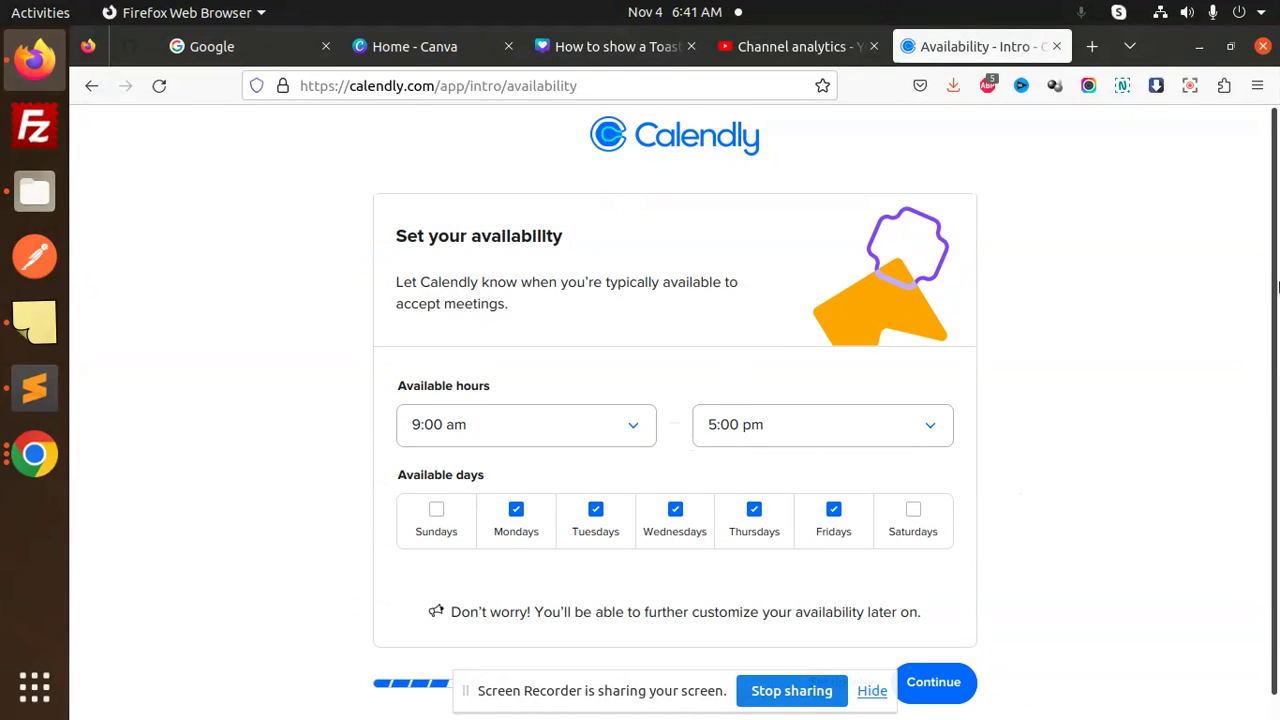
scroll(1000, 450, "down", 1)
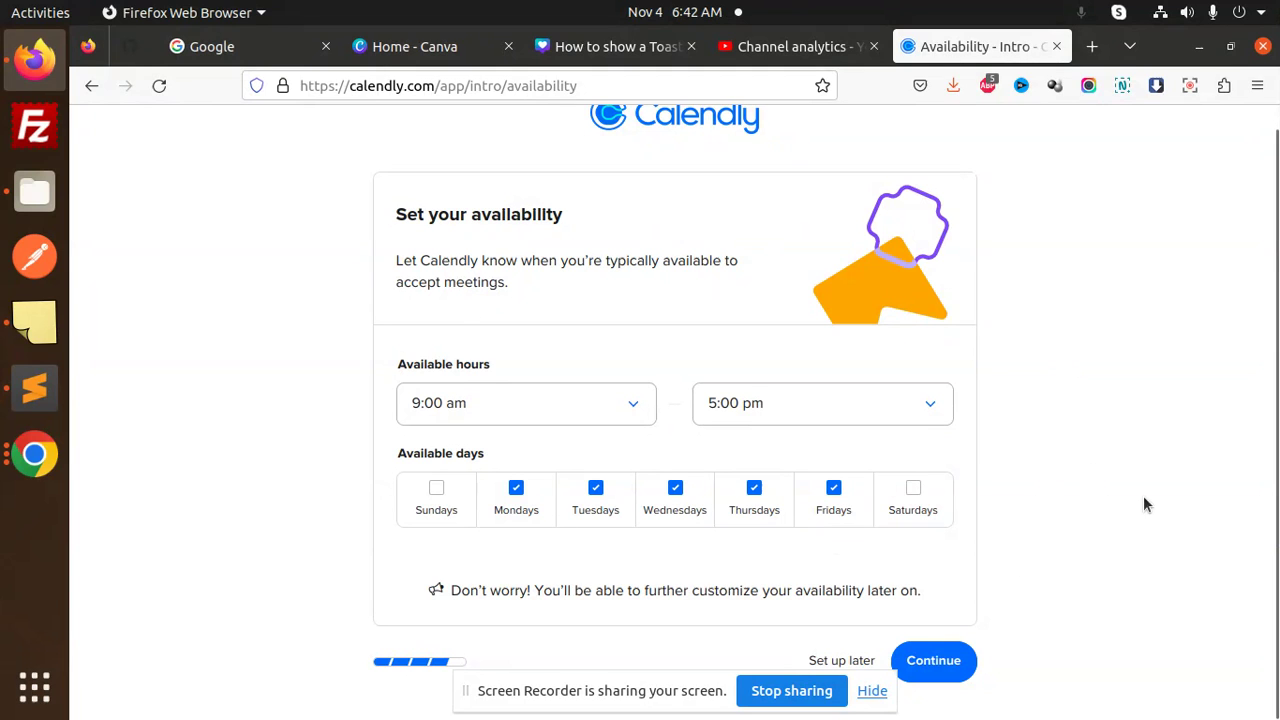
left_click(955, 660)
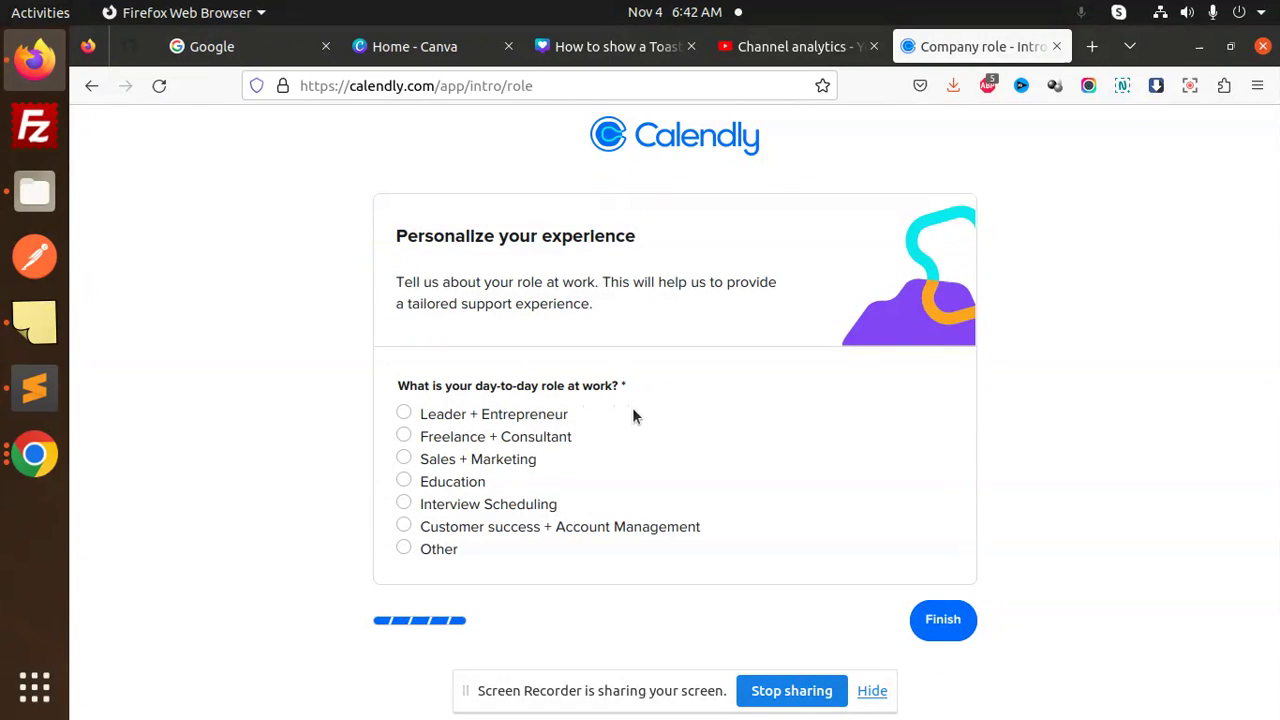
left_click(406, 415)
left_click(943, 622)
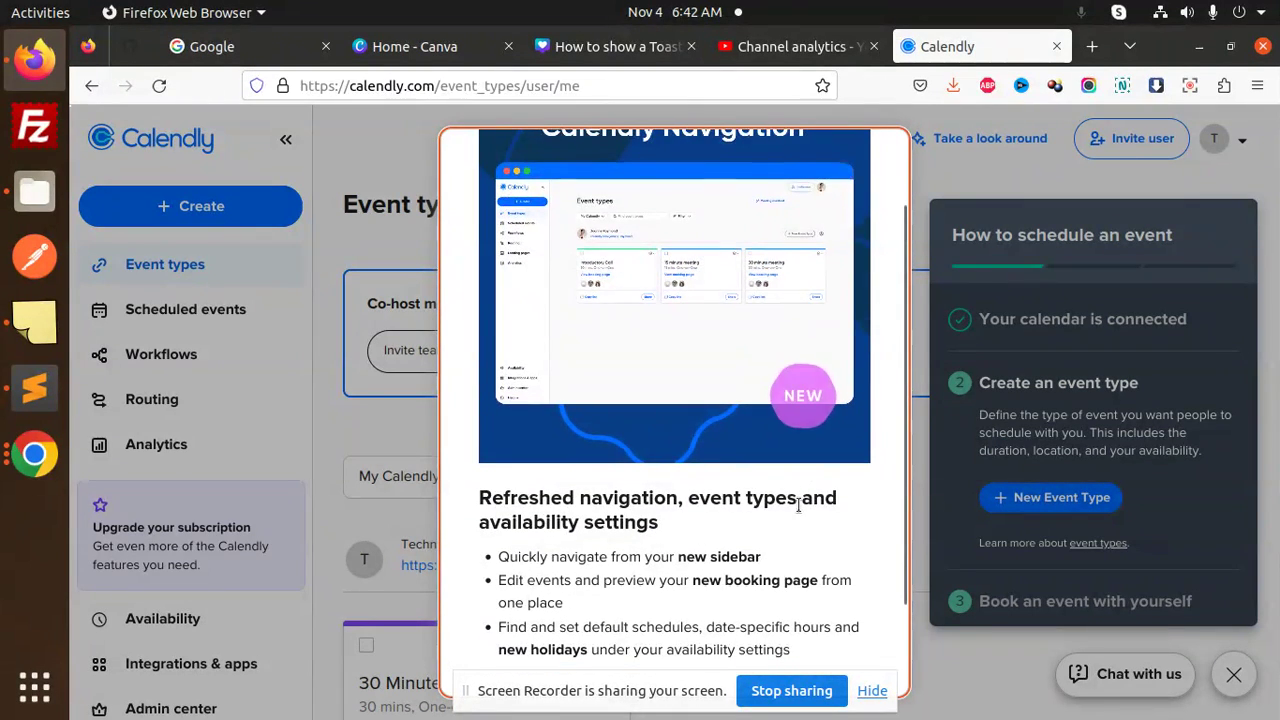
Scroll through the navigation announcement, start the quick tour and close its first tip.
scroll(860, 440, "up", 2)
left_click_drag(906, 380, 896, 555)
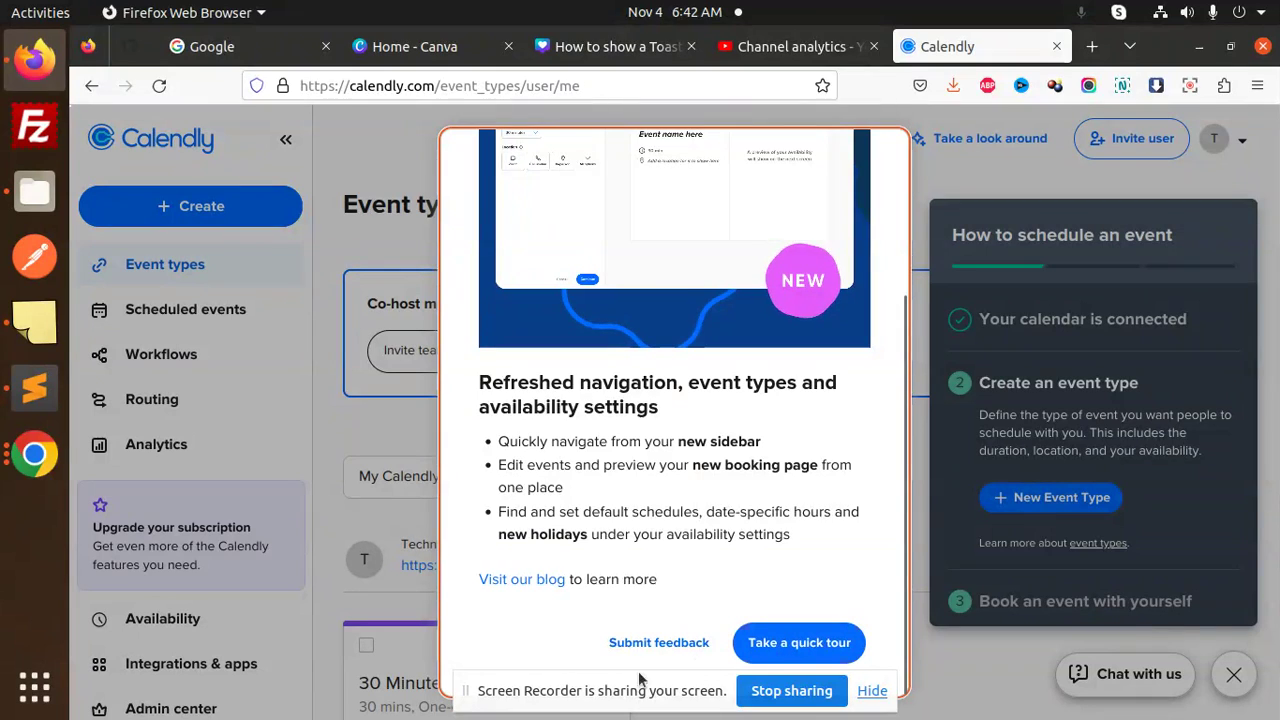
left_click_drag(640, 690, 1025, 75)
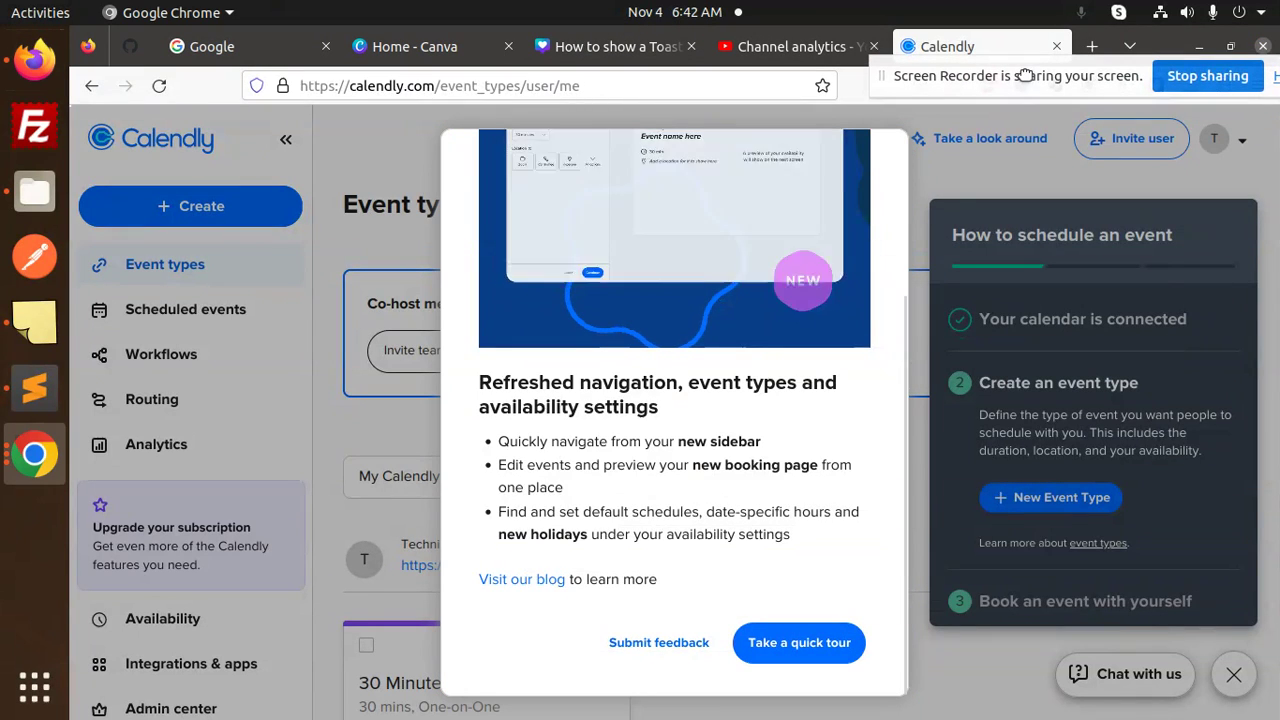
left_click(799, 642)
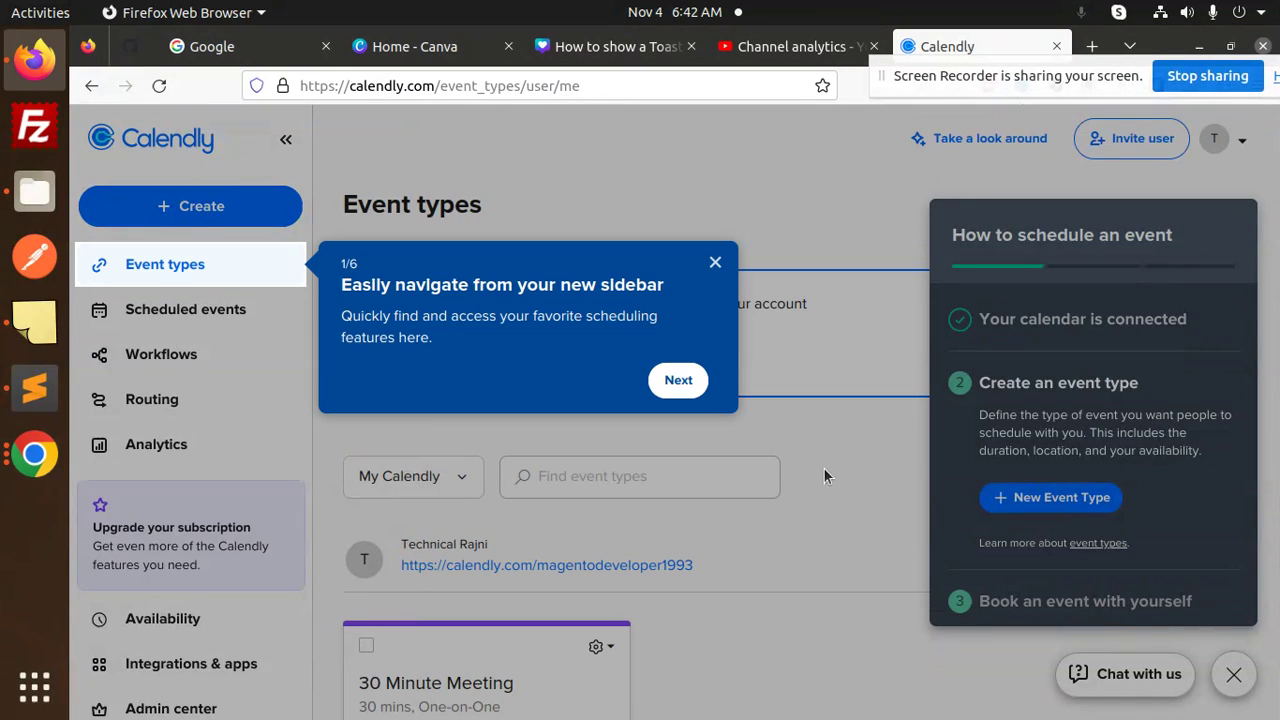
left_click(716, 264)
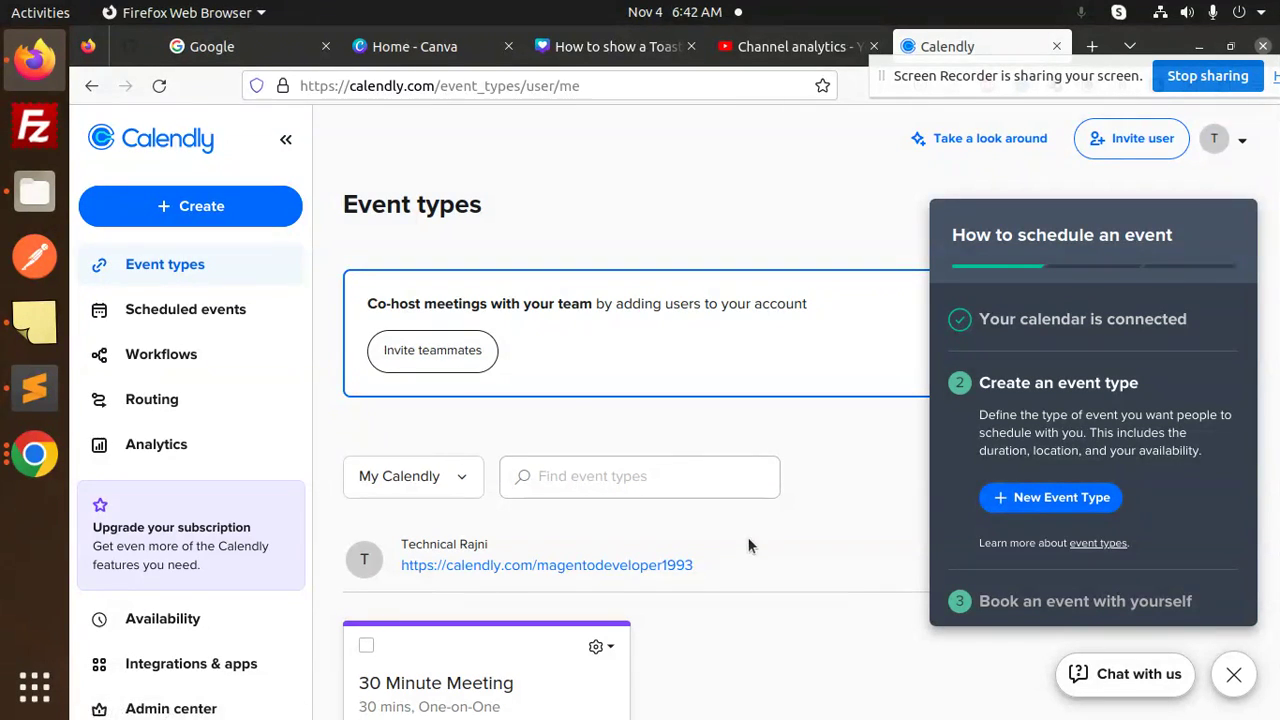
left_click(20, 200)
Go to the html5 folder under /var/www/html and preview index.htm in Firefox.
left_click(149, 450)
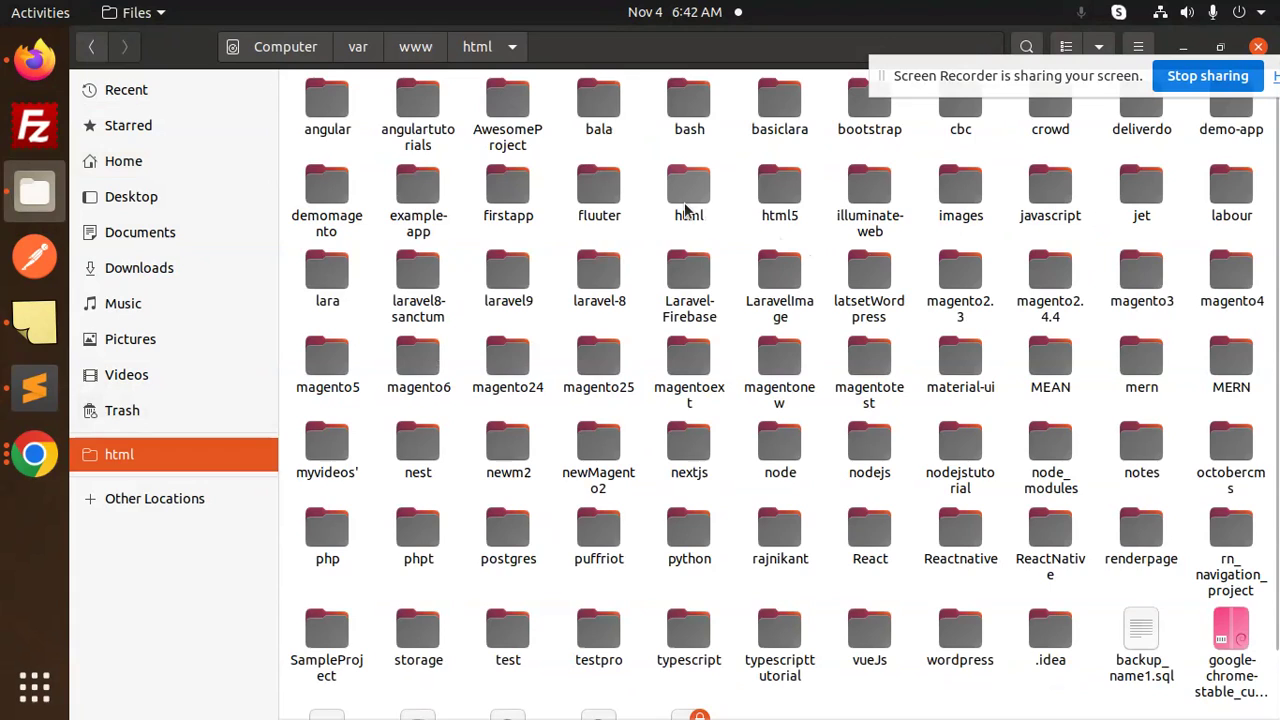
double_click(686, 205)
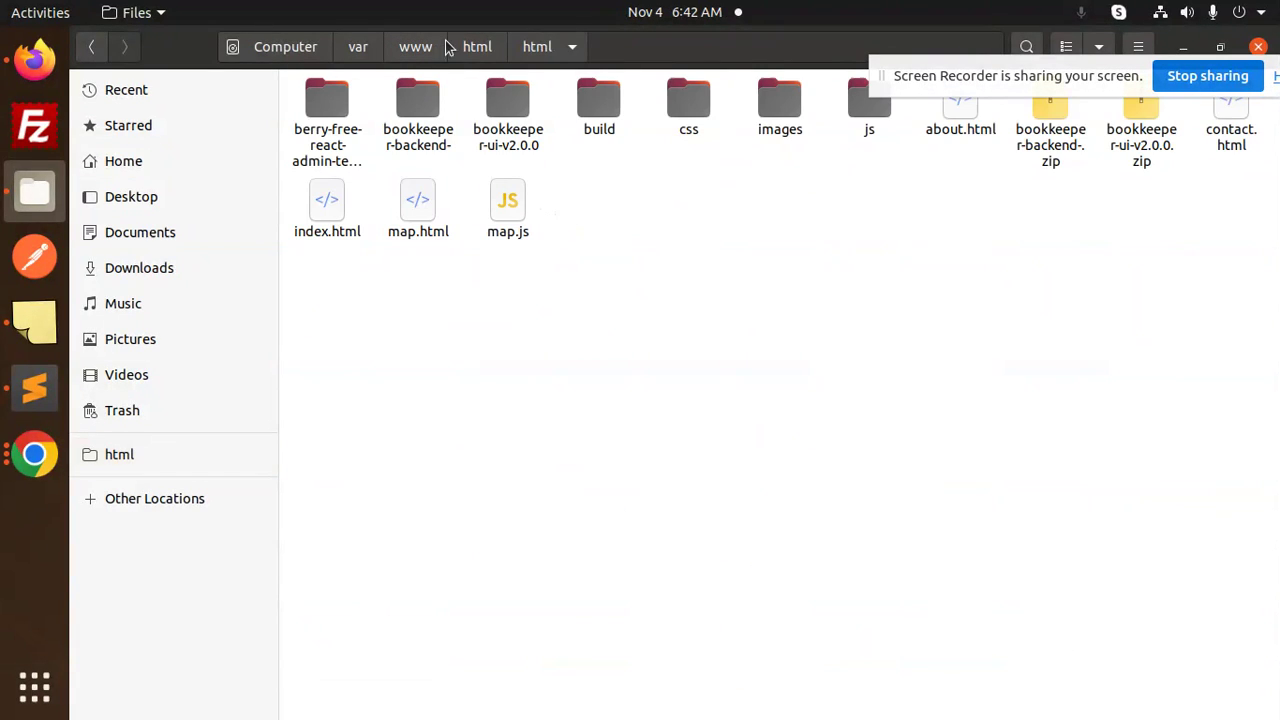
left_click(470, 48)
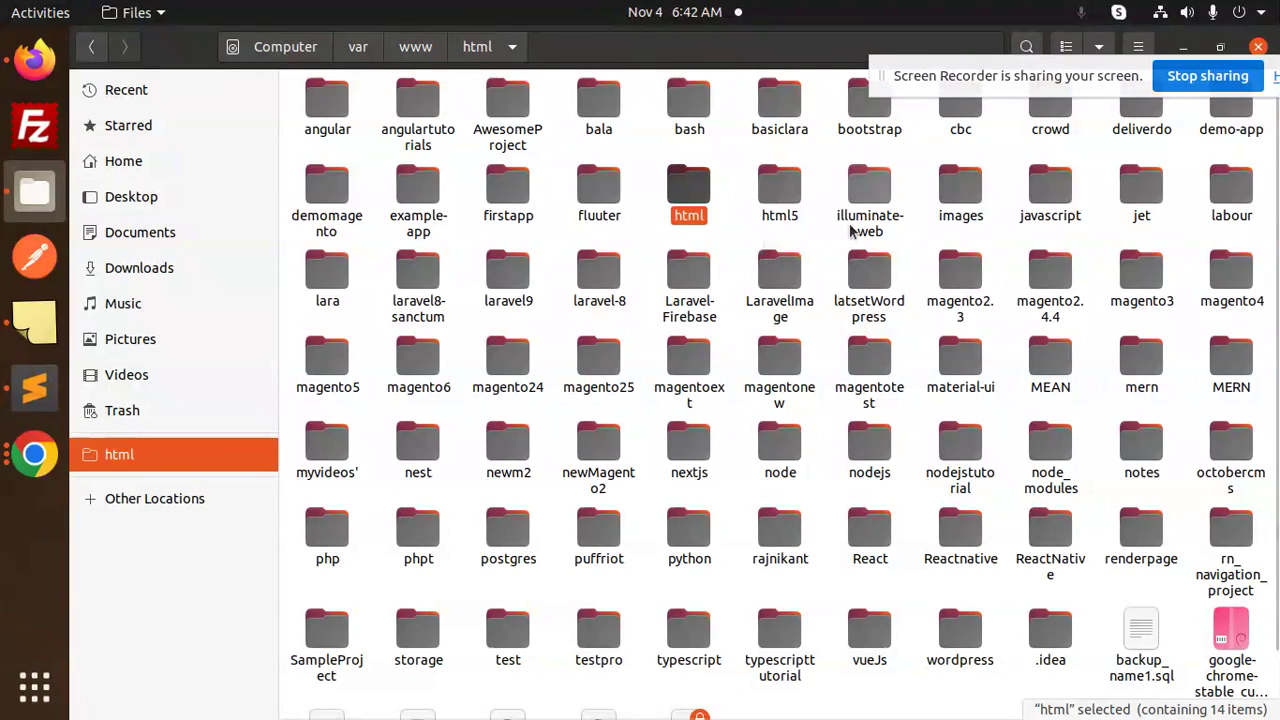
double_click(795, 212)
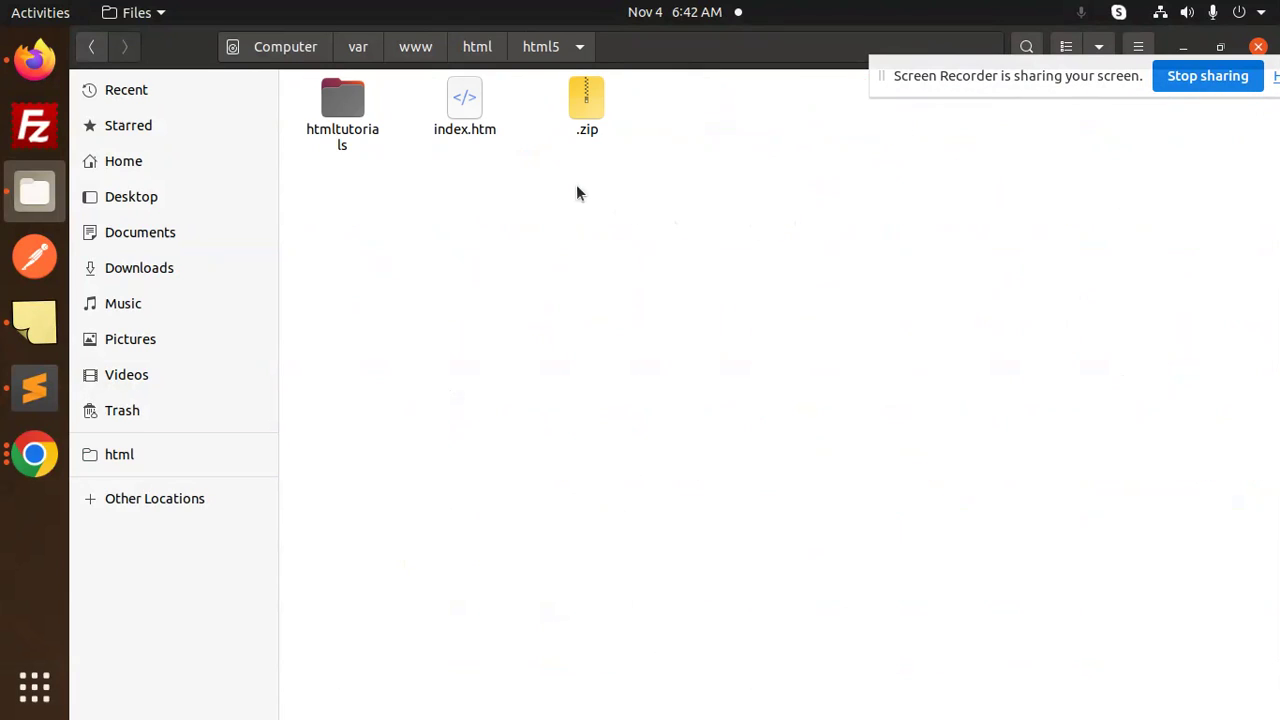
left_click(464, 133)
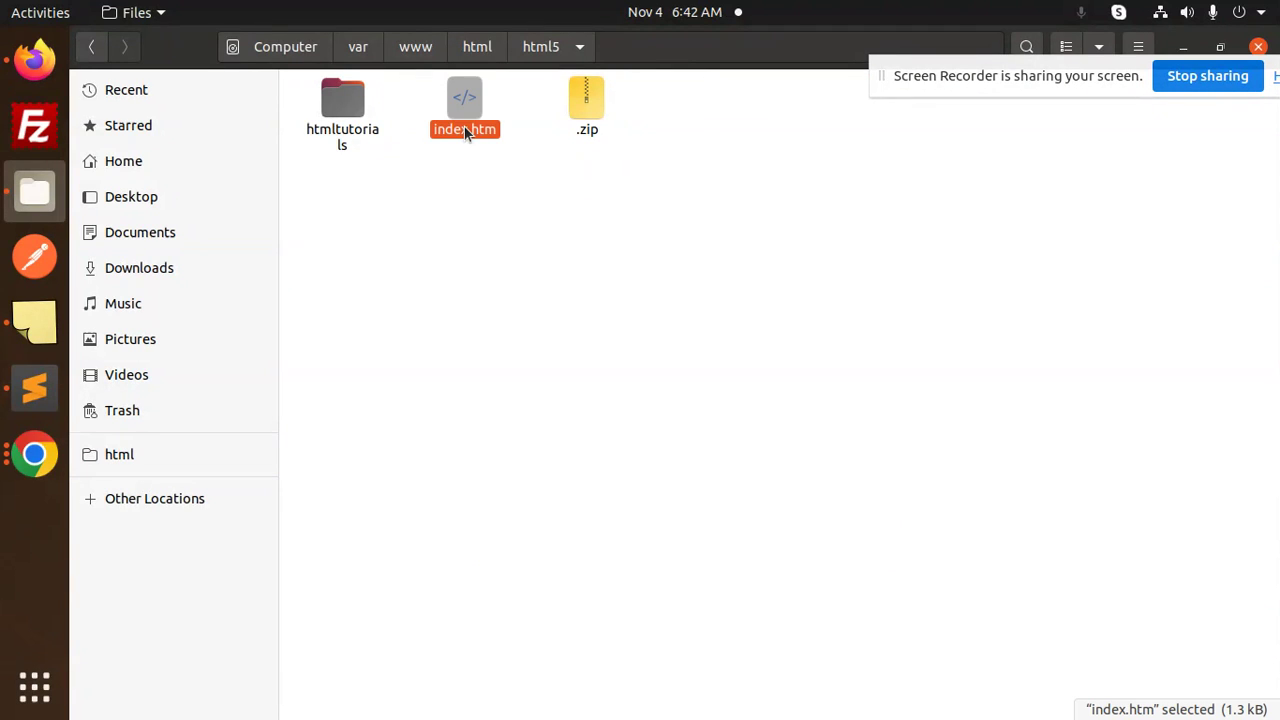
right_click(465, 130)
left_click(540, 143)
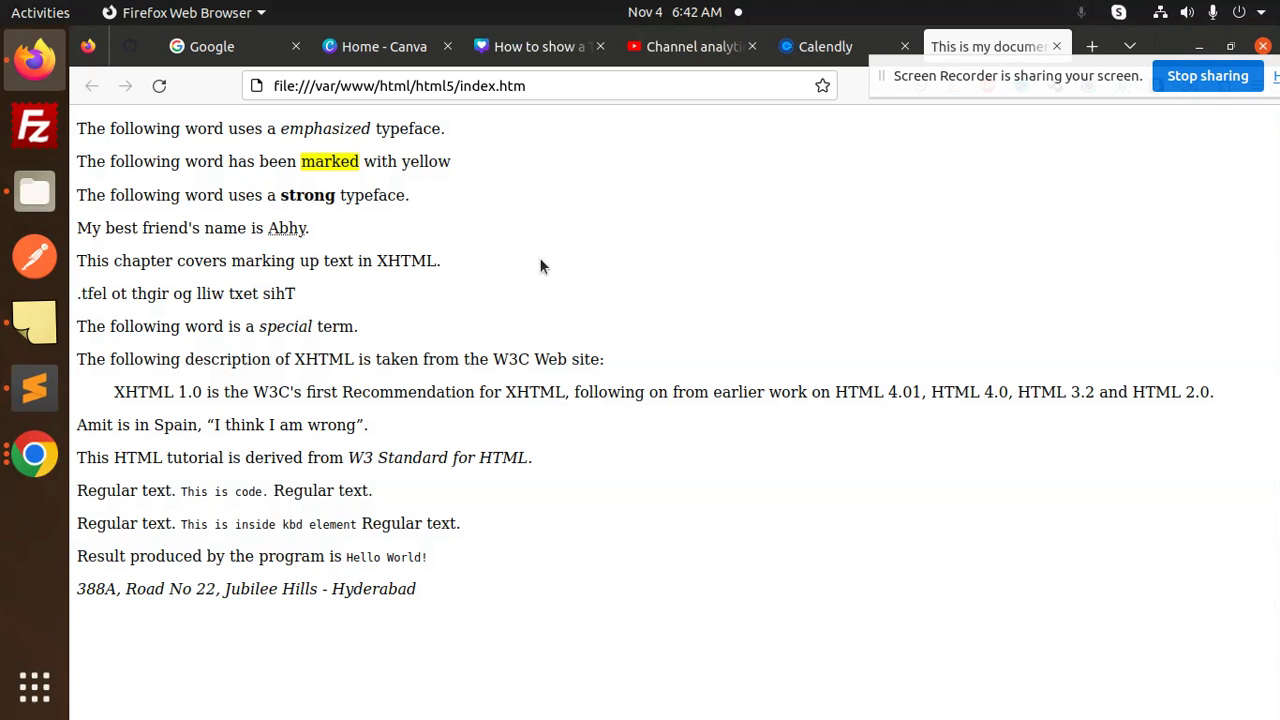
Open index.htm in Visual Studio Code via Open With Other Application.
key("alt+Tab")
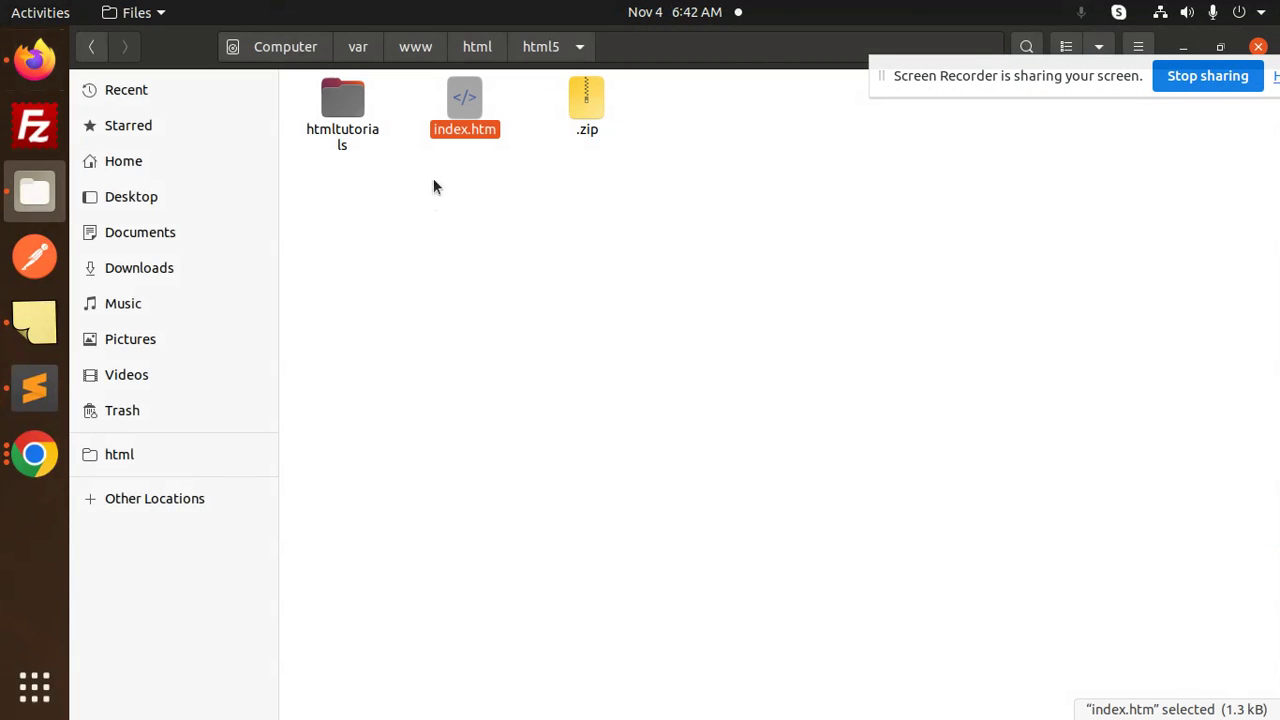
right_click(457, 143)
left_click(531, 175)
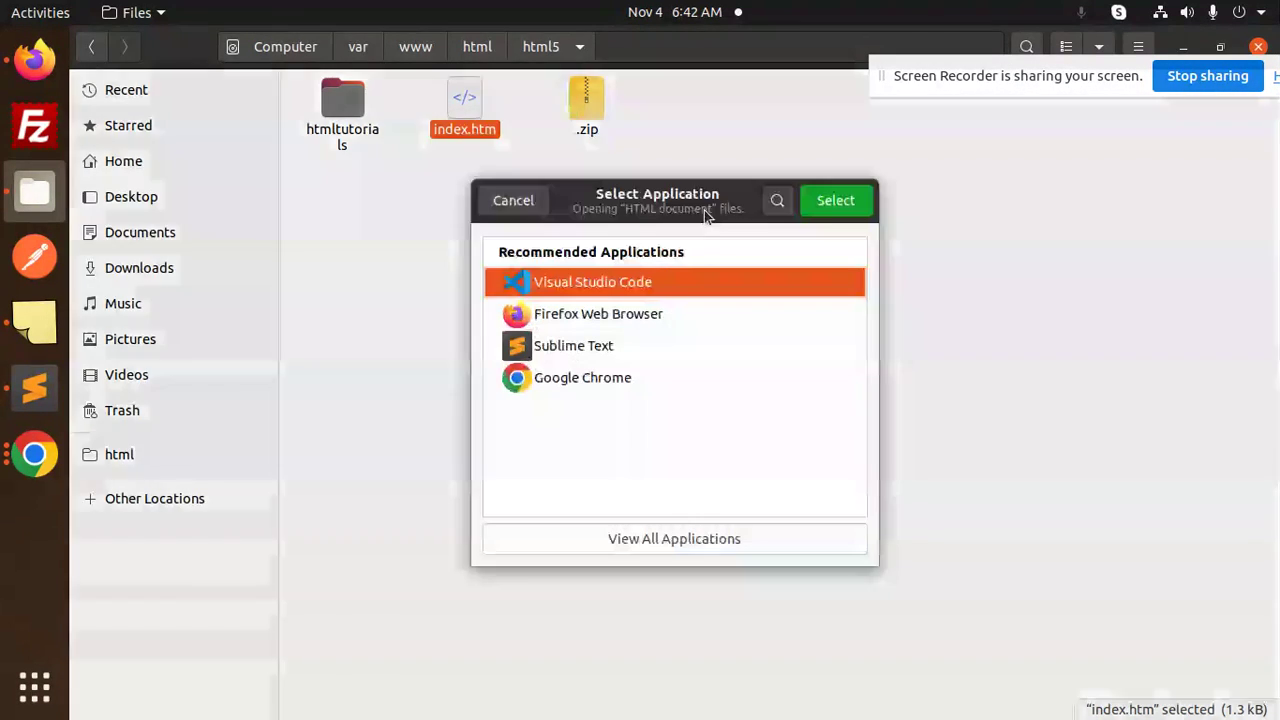
left_click(815, 205)
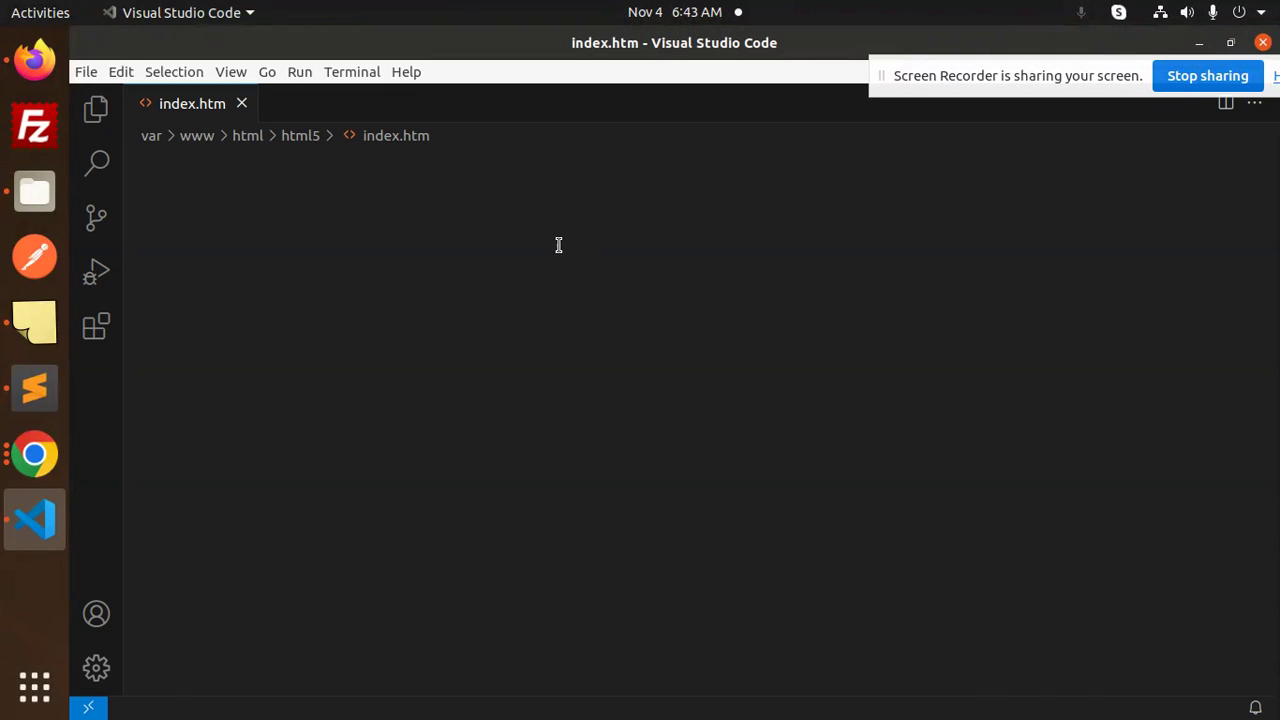
Copy the Calendly inline-widget template from Sublime Text.
left_click(610, 308)
left_click(34, 387)
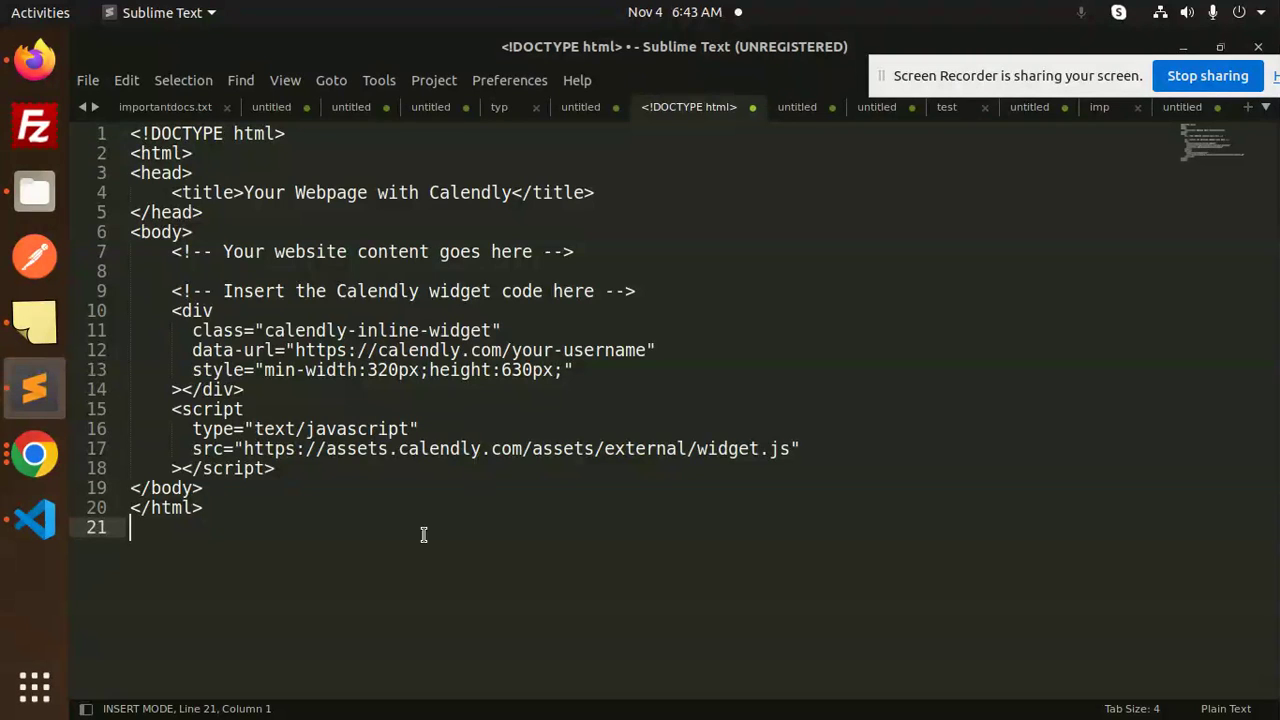
left_click_drag(284, 540, 97, 130)
key("ctrl+c")
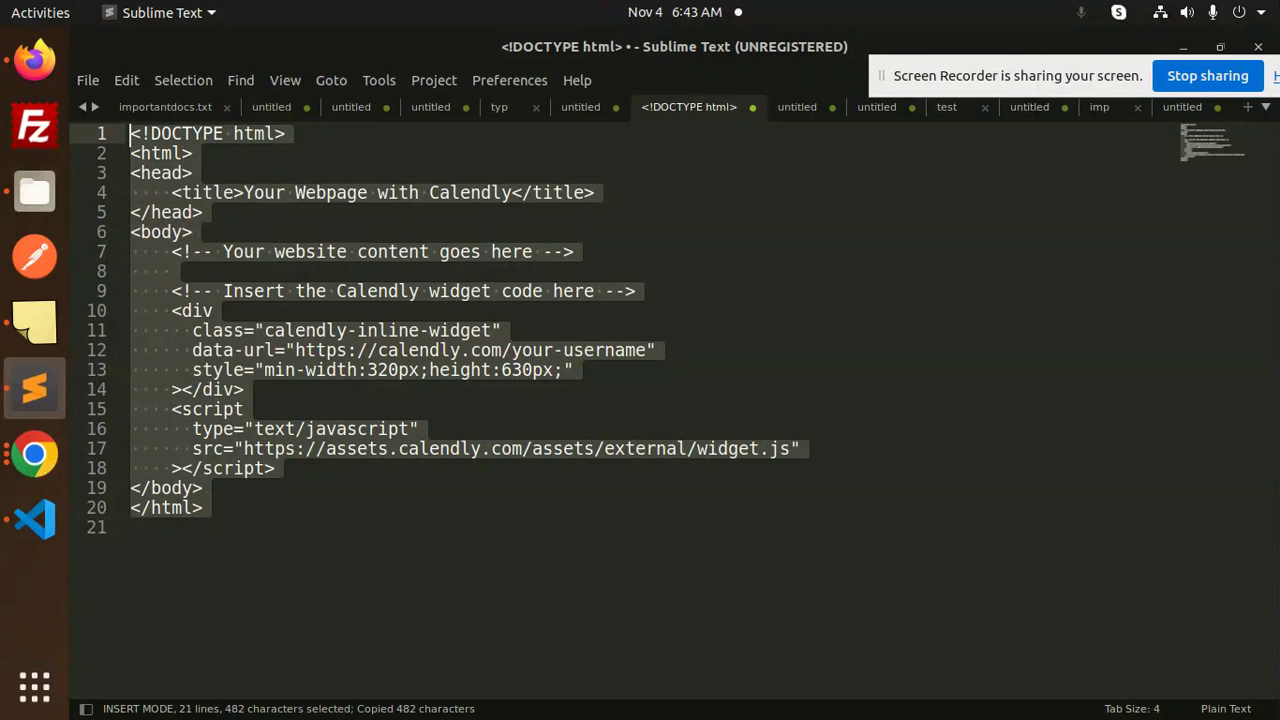
key("alt+Tab")
Replace all of index.htm's old code with the pasted Calendly widget template.
left_click(634, 386)
key("ctrl+a")
key("ctrl+v")
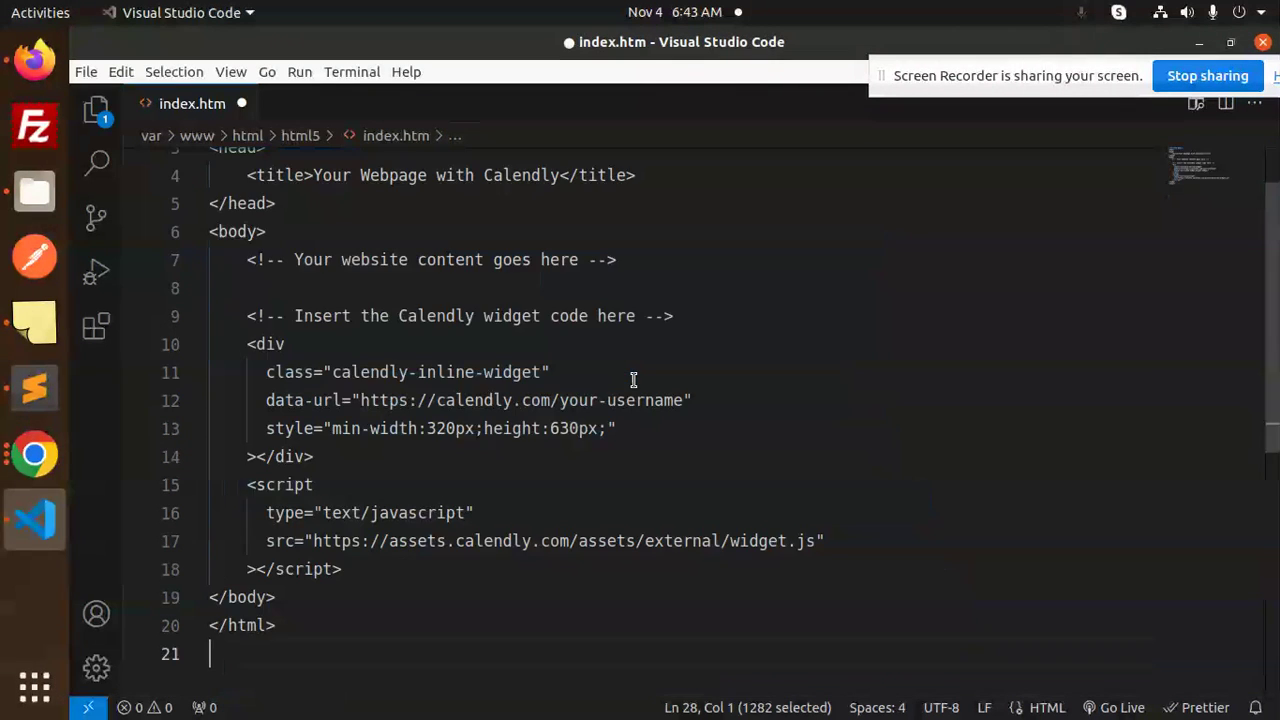
left_click(620, 372)
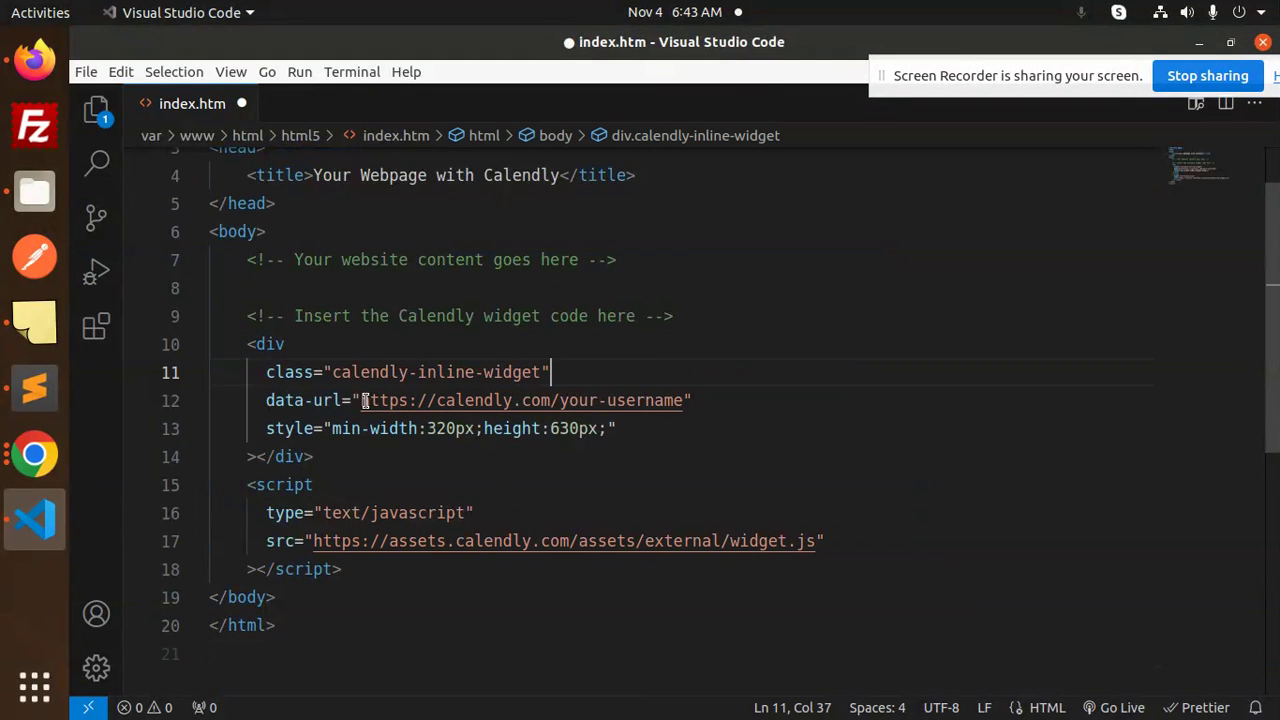
left_click(712, 400)
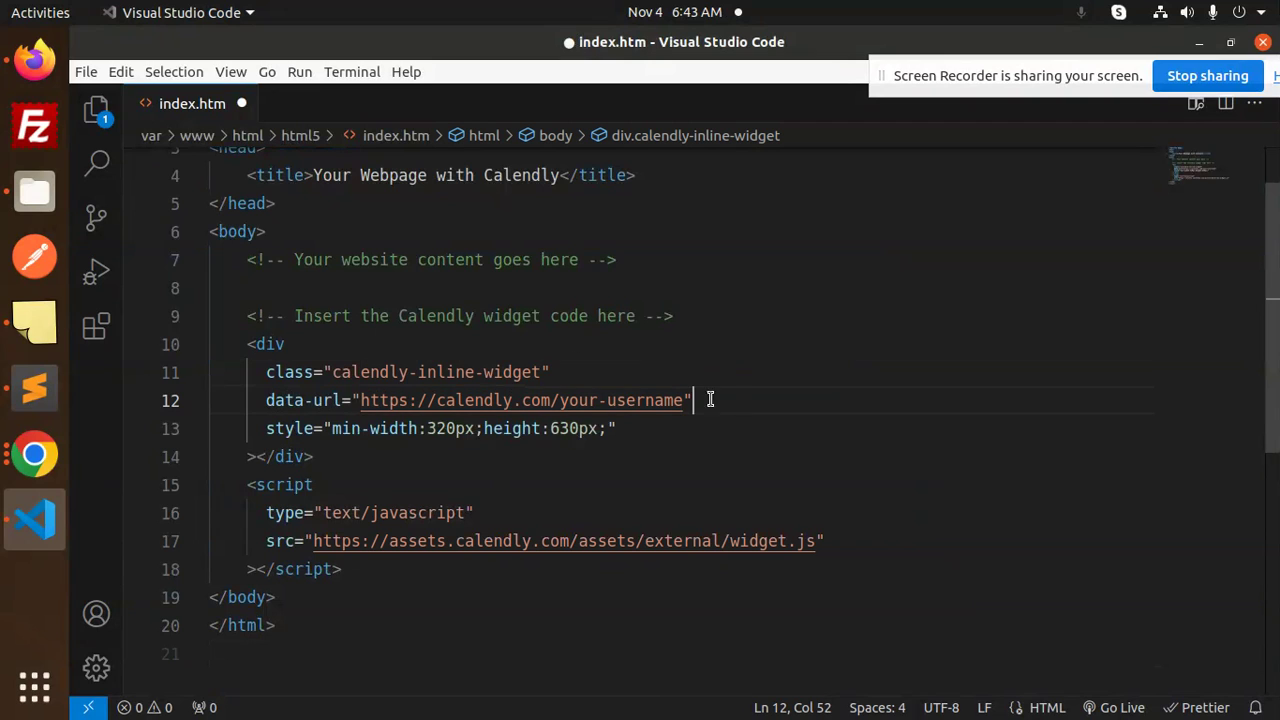
left_click(36, 62)
Copy the account's own scheduling link from the Calendly Event types page.
left_click(830, 48)
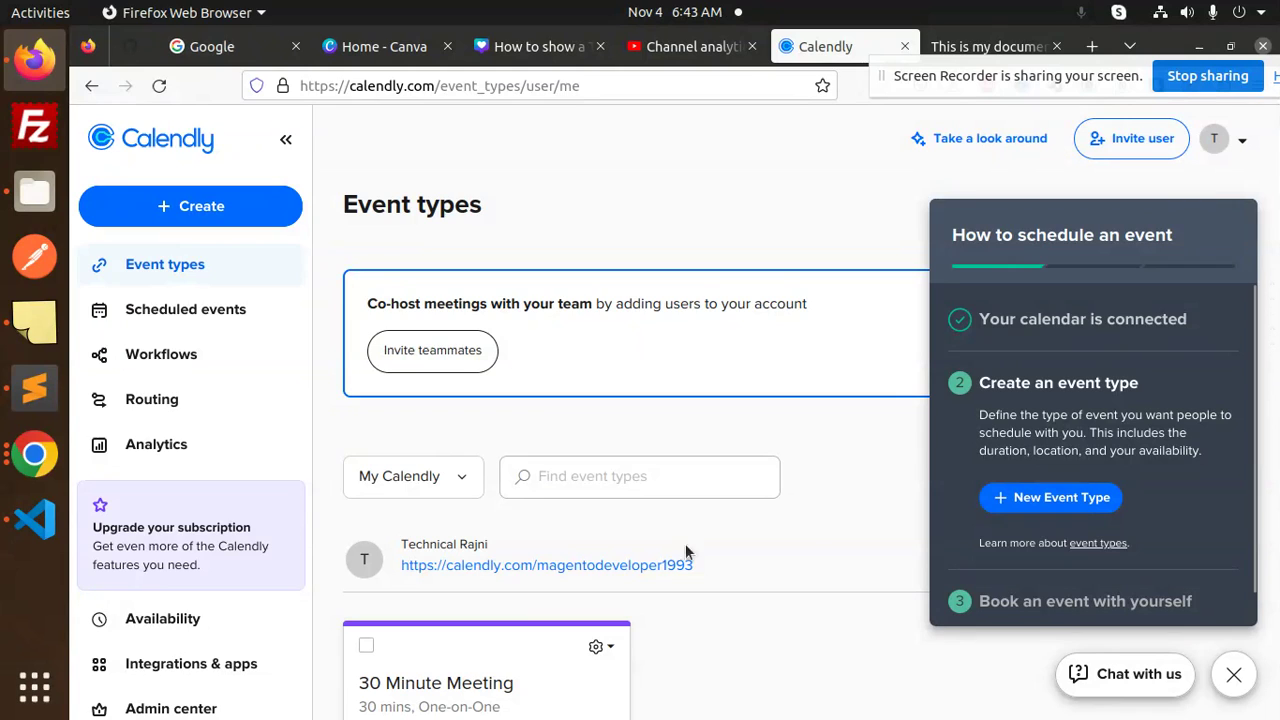
scroll(305, 505, "down", 2)
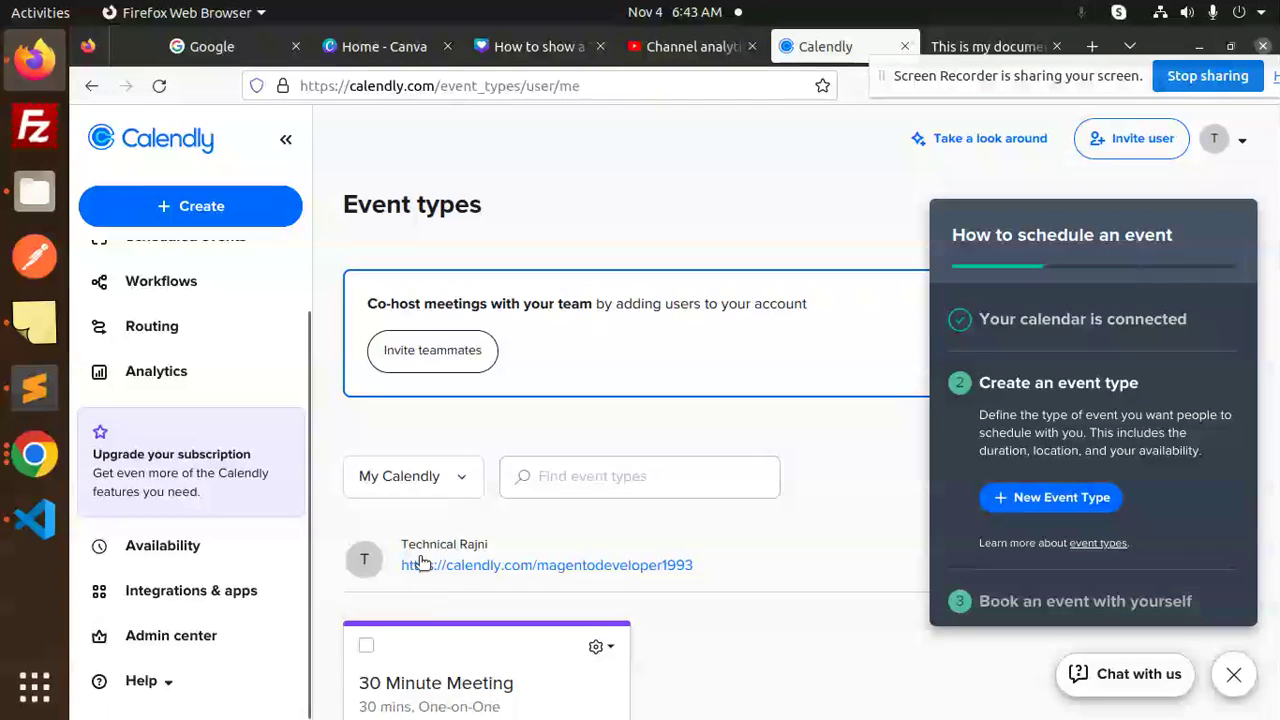
left_click_drag(692, 568, 404, 563)
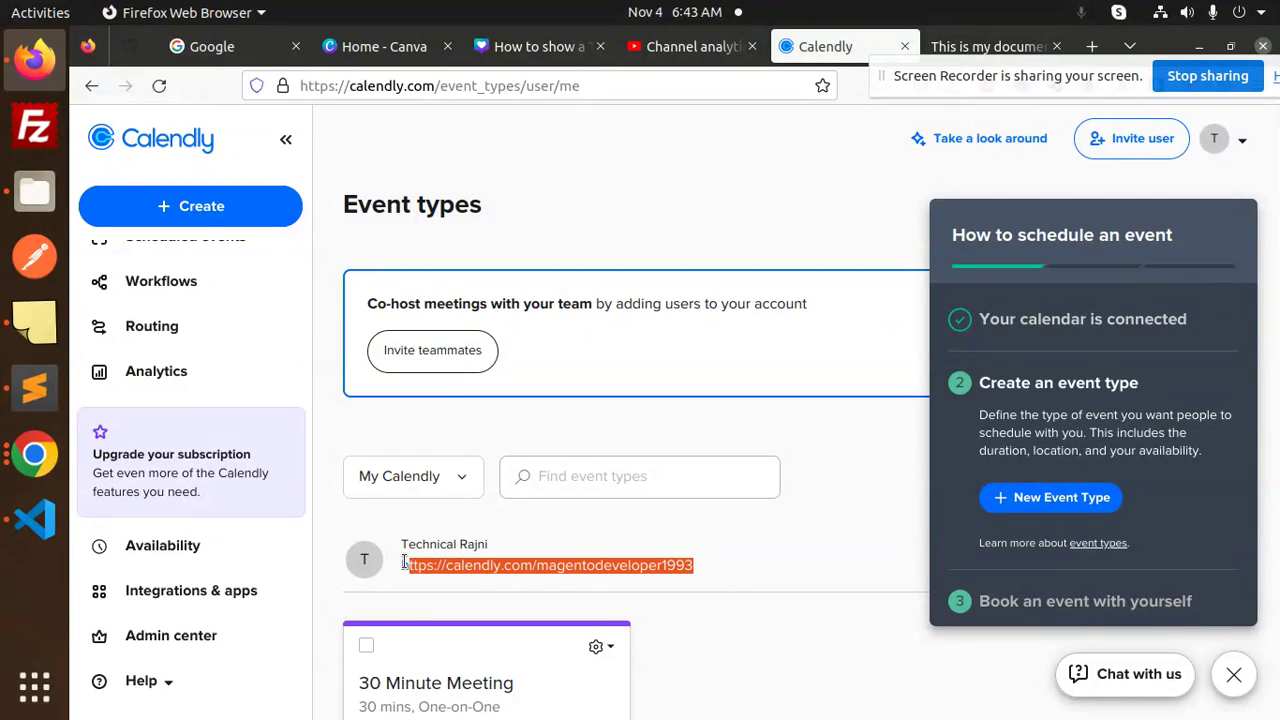
key("alt+Tab")
Replace the your-username data-url on line 12 with the copied Calendly link and save index.htm.
left_click(500, 458)
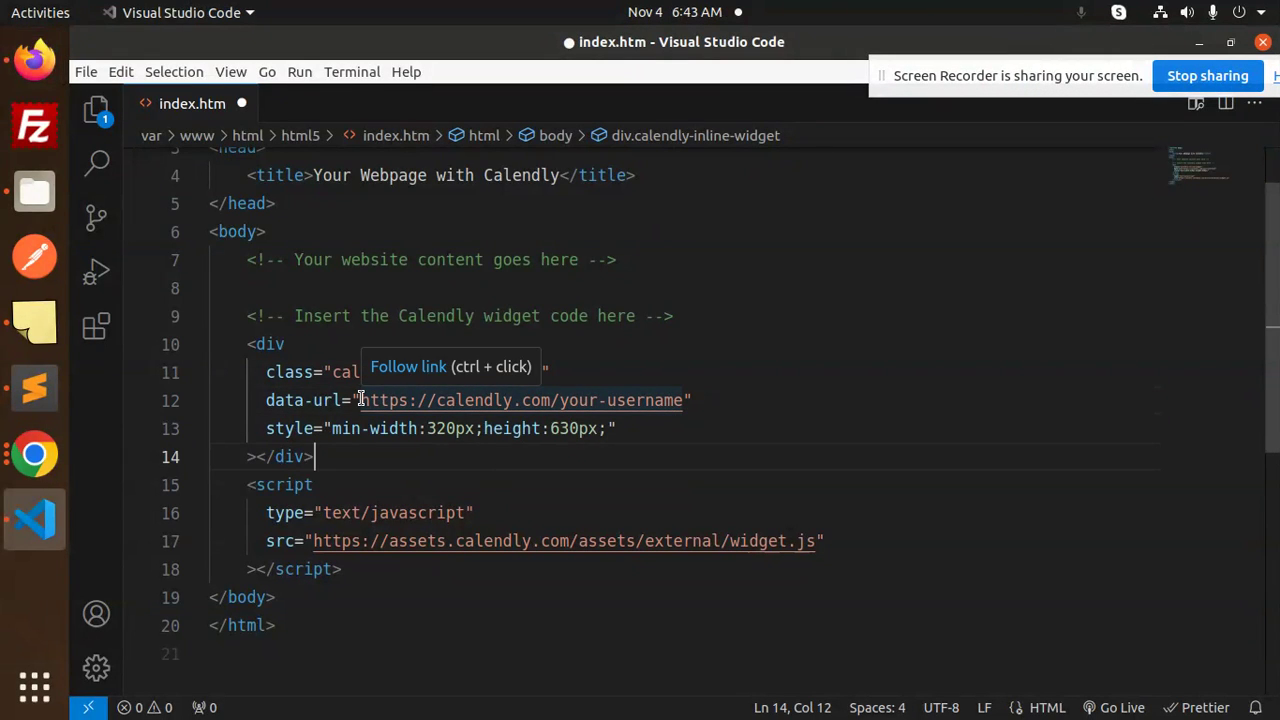
left_click_drag(362, 400, 683, 400)
left_click(752, 416)
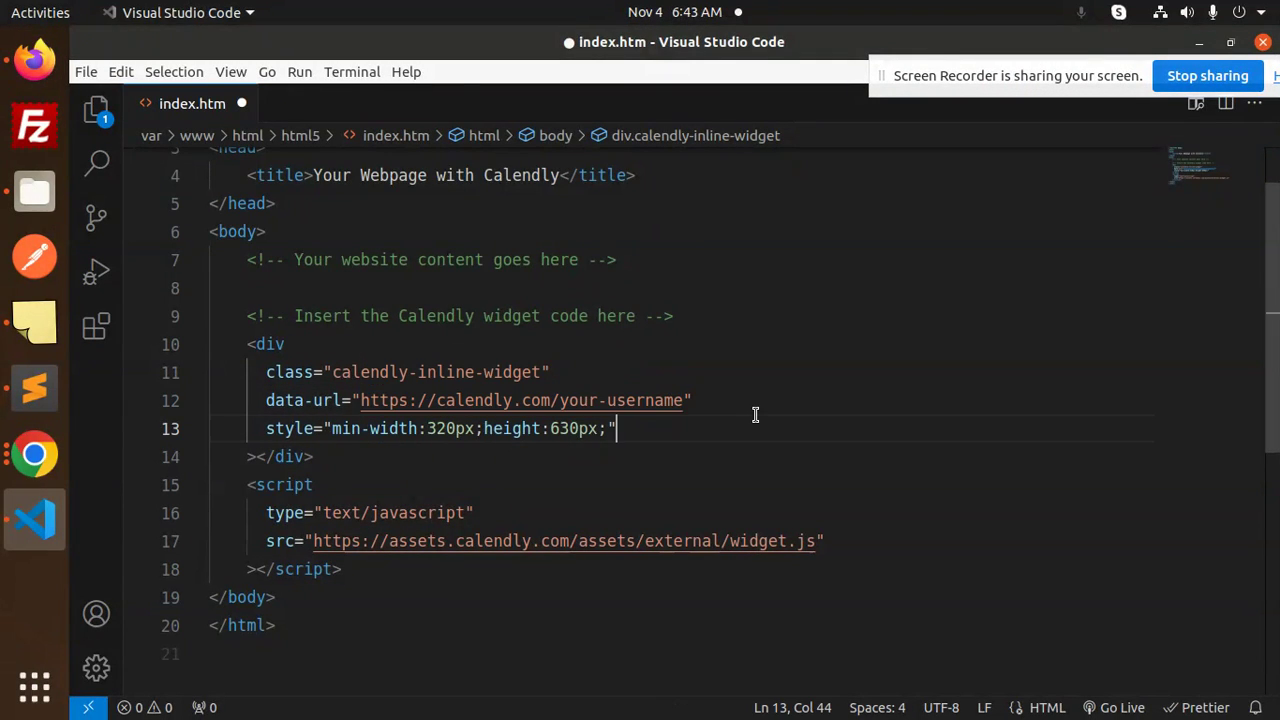
left_click(362, 400)
left_click_drag(362, 400, 688, 400)
key("ctrl+v")
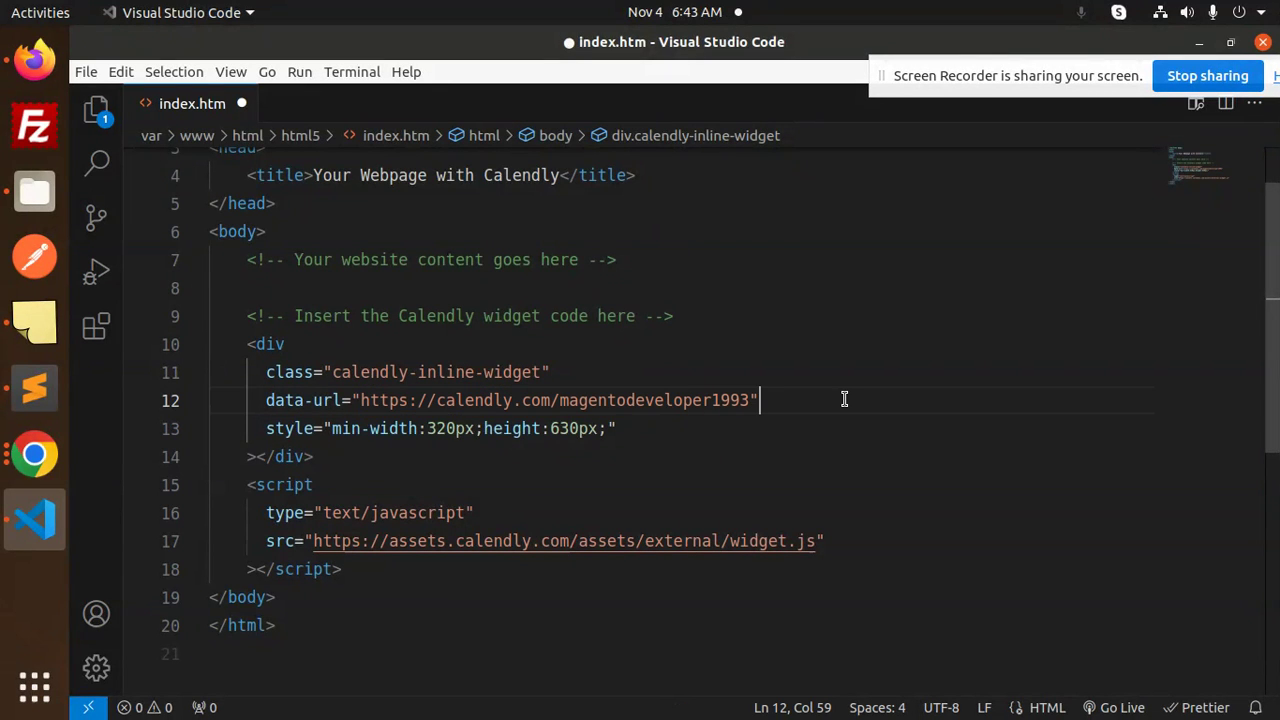
key("ctrl+s")
left_click(35, 60)
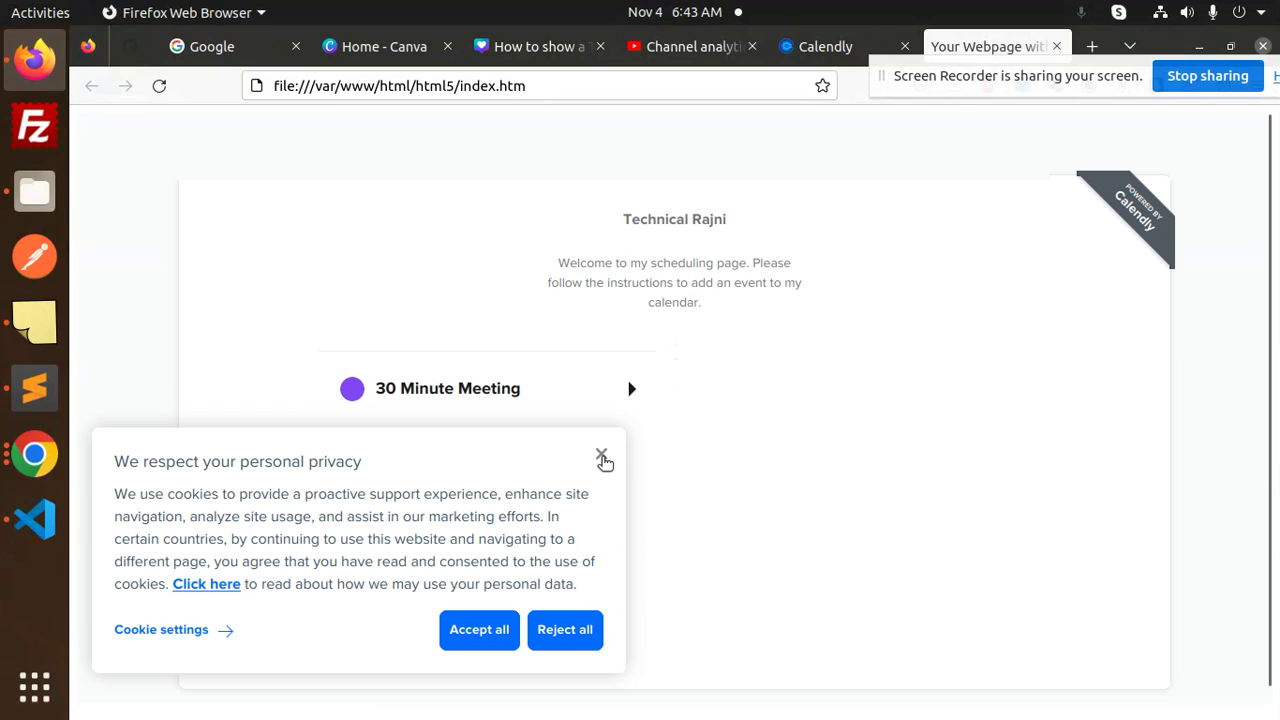
Dismiss the cookie notice and pick the 9:00am slot on November 8 in the embedded widget.
left_click(601, 456)
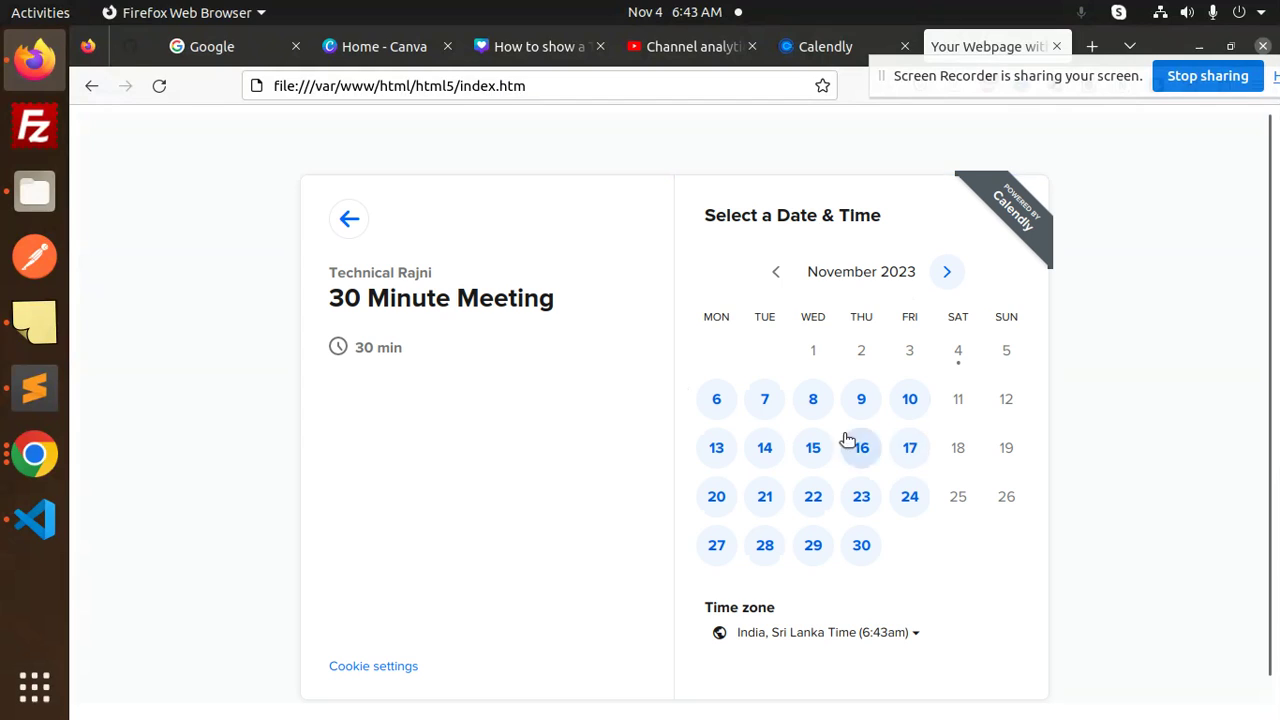
left_click(813, 400)
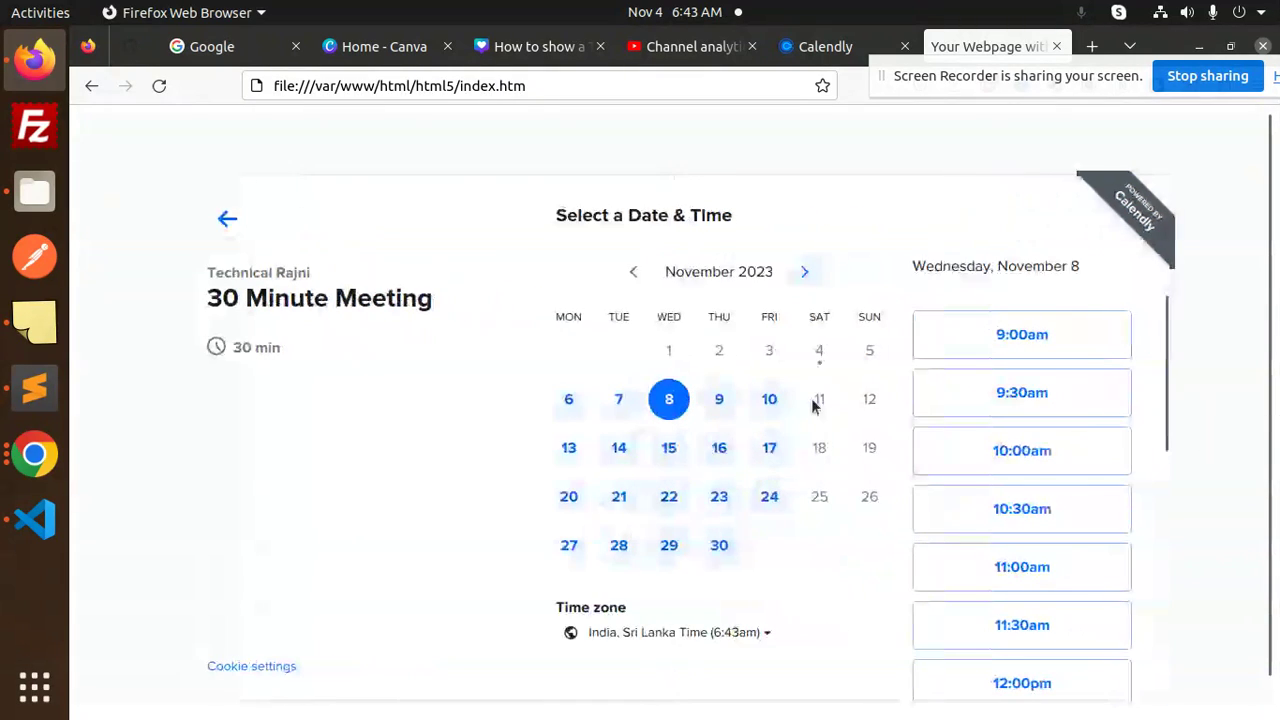
left_click(1087, 334)
Continue to details and enter the name 'test' and a Mailinator email address.
left_click(1087, 333)
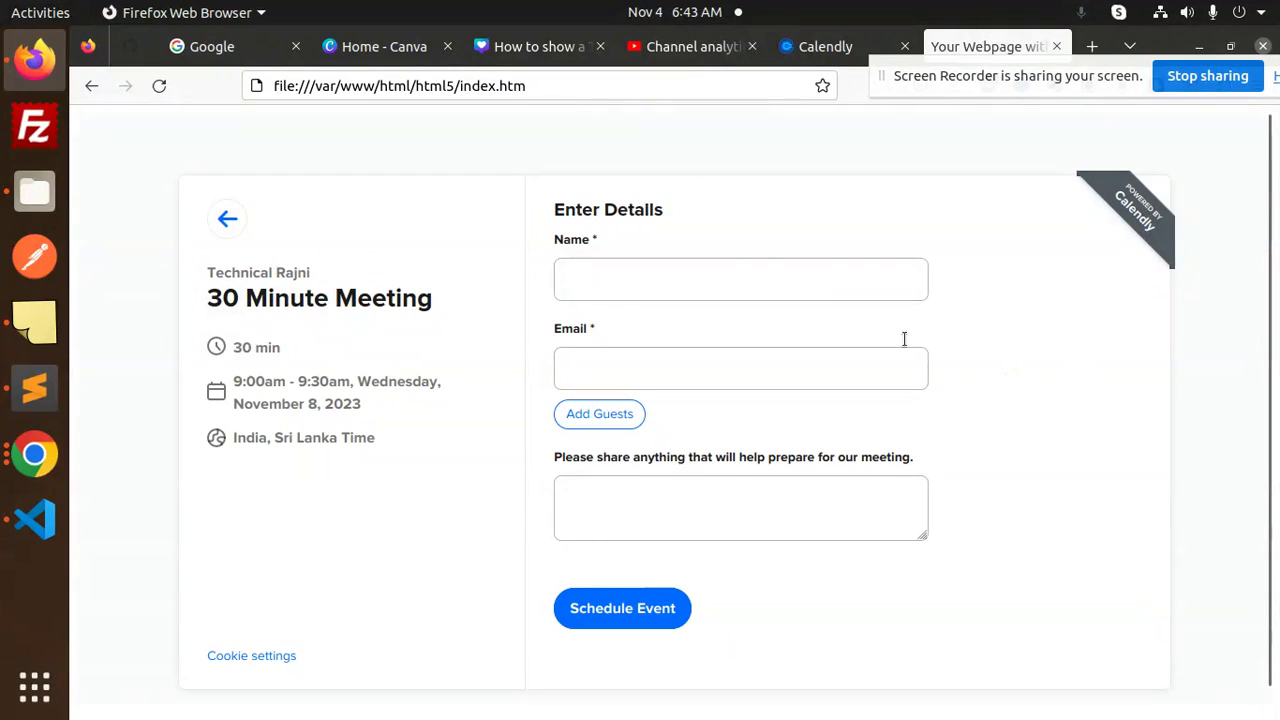
left_click(641, 288)
type("tes")
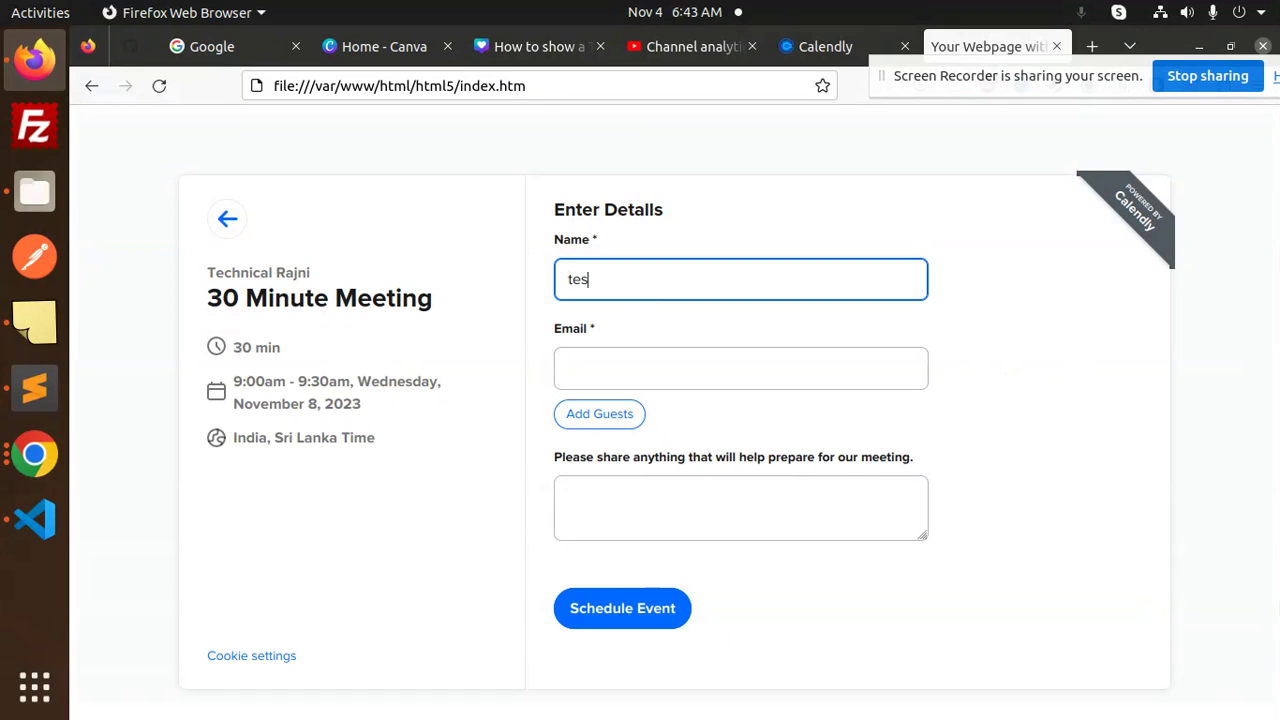
type("t")
left_click(740, 368)
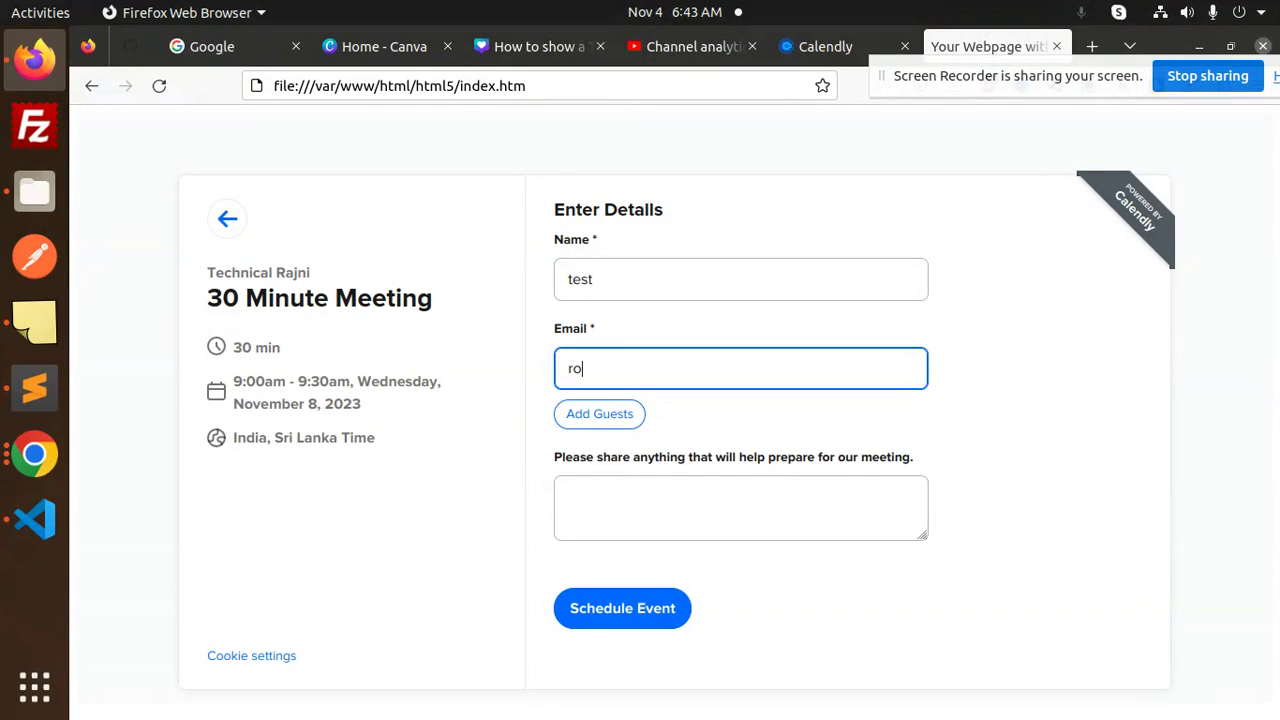
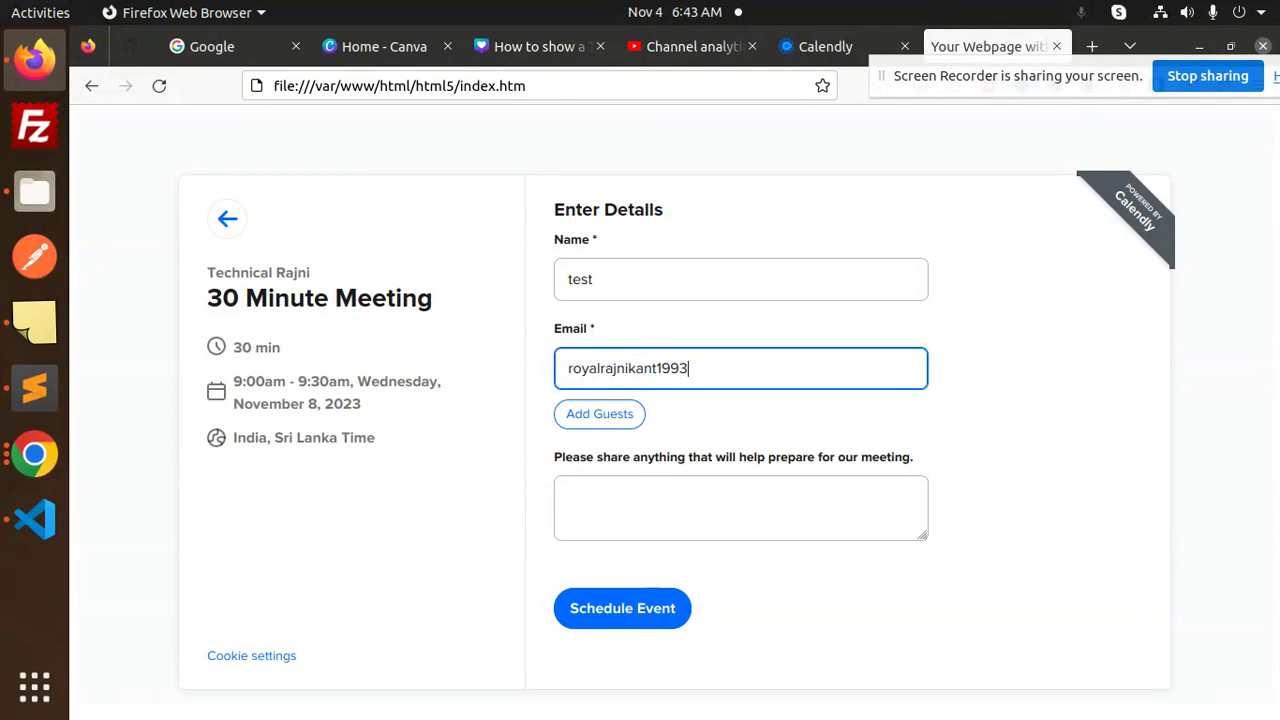
triple_click(640, 291)
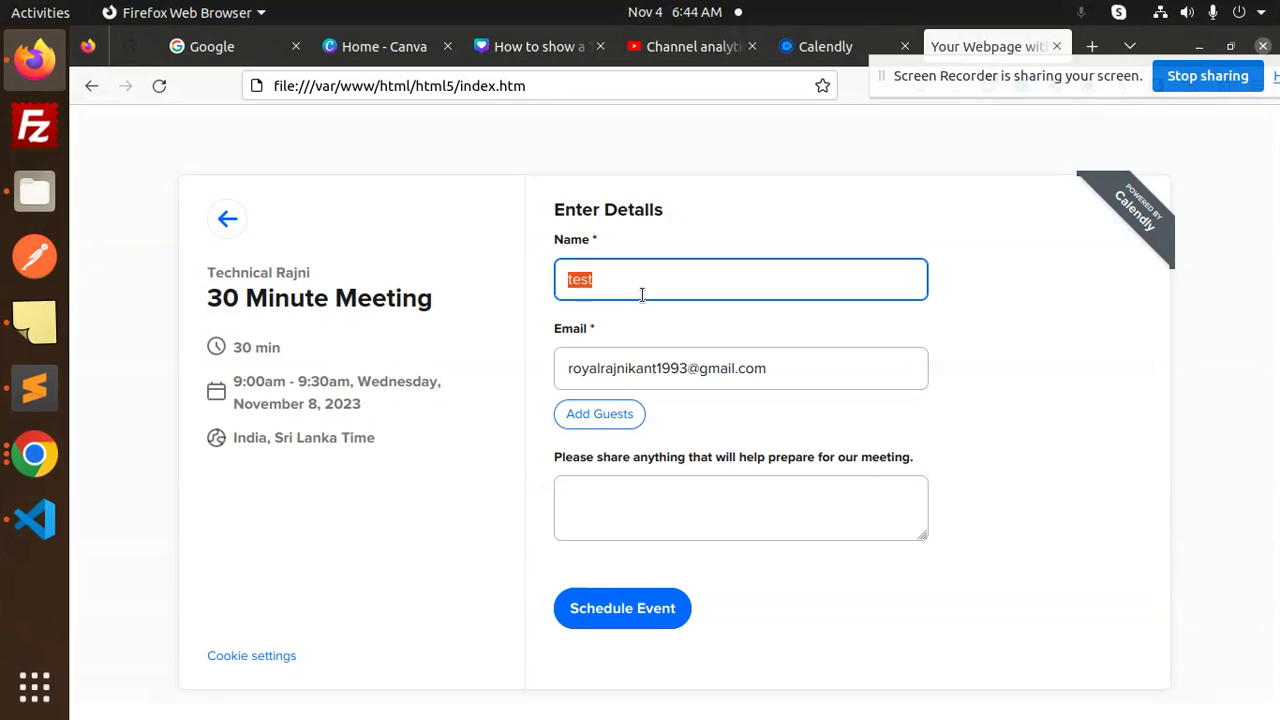
triple_click(661, 370)
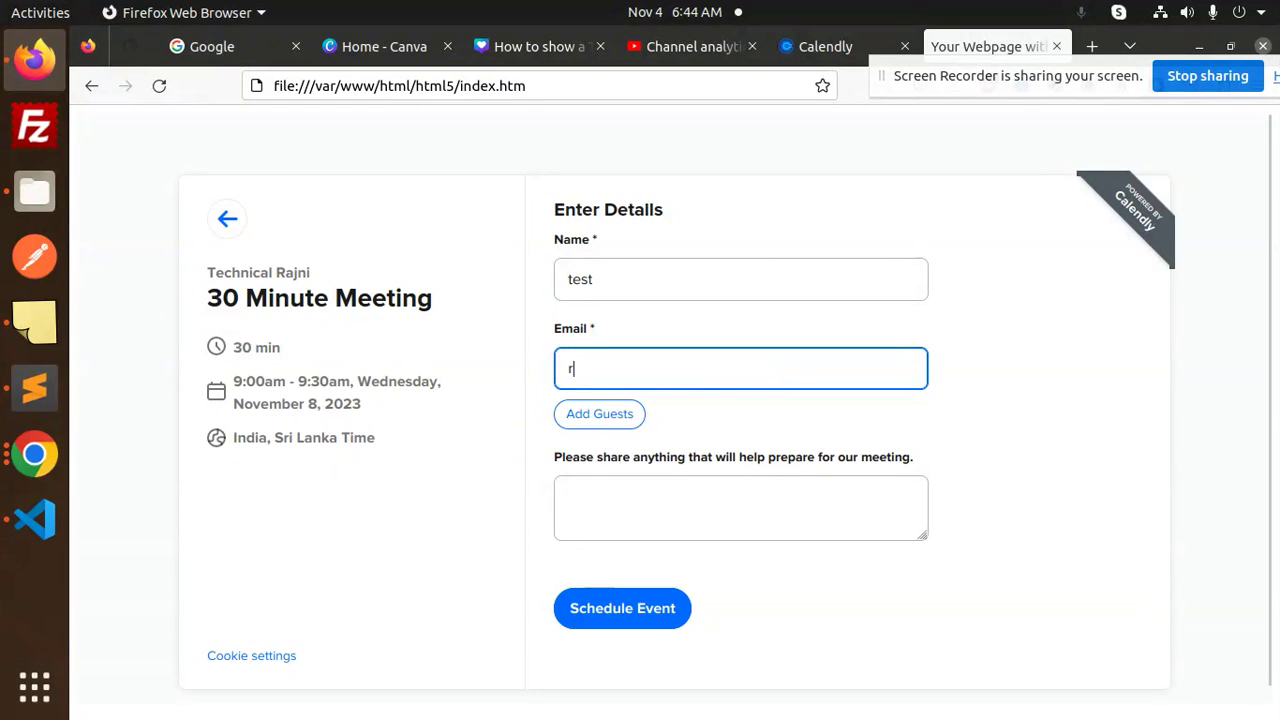
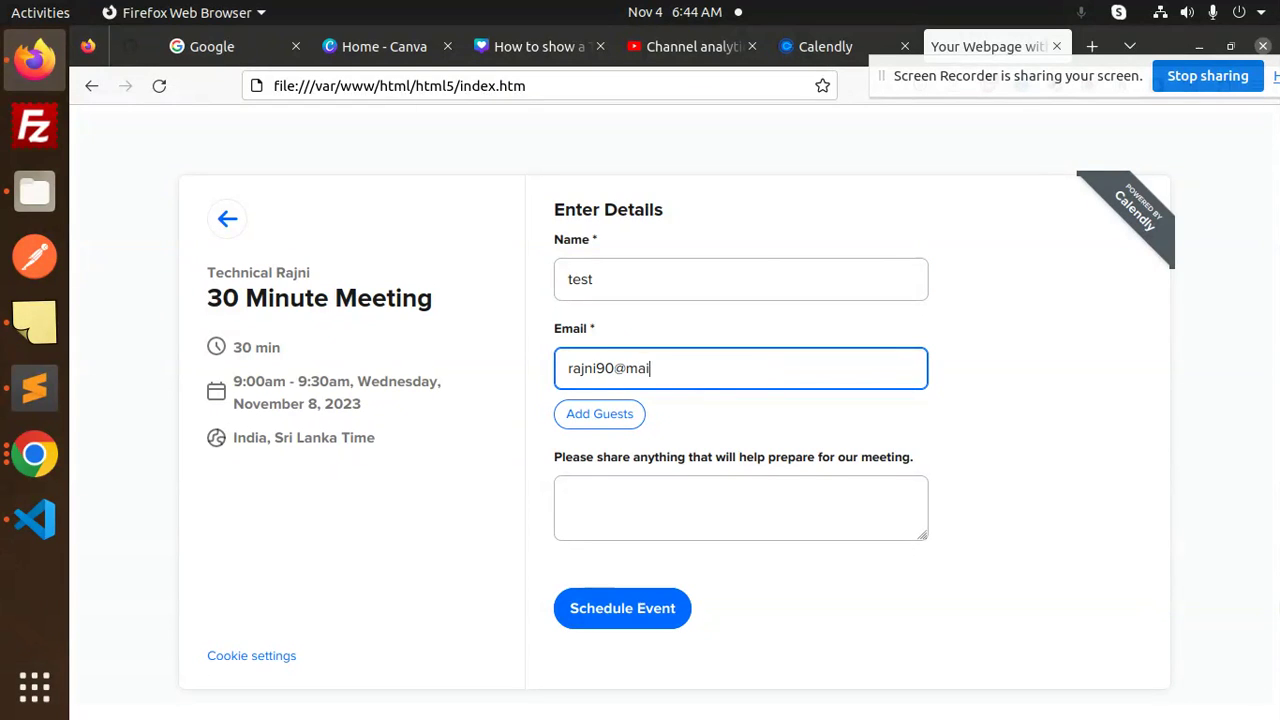
Add the note 'hi', schedule the event, and open a new browser tab.
left_click(653, 515)
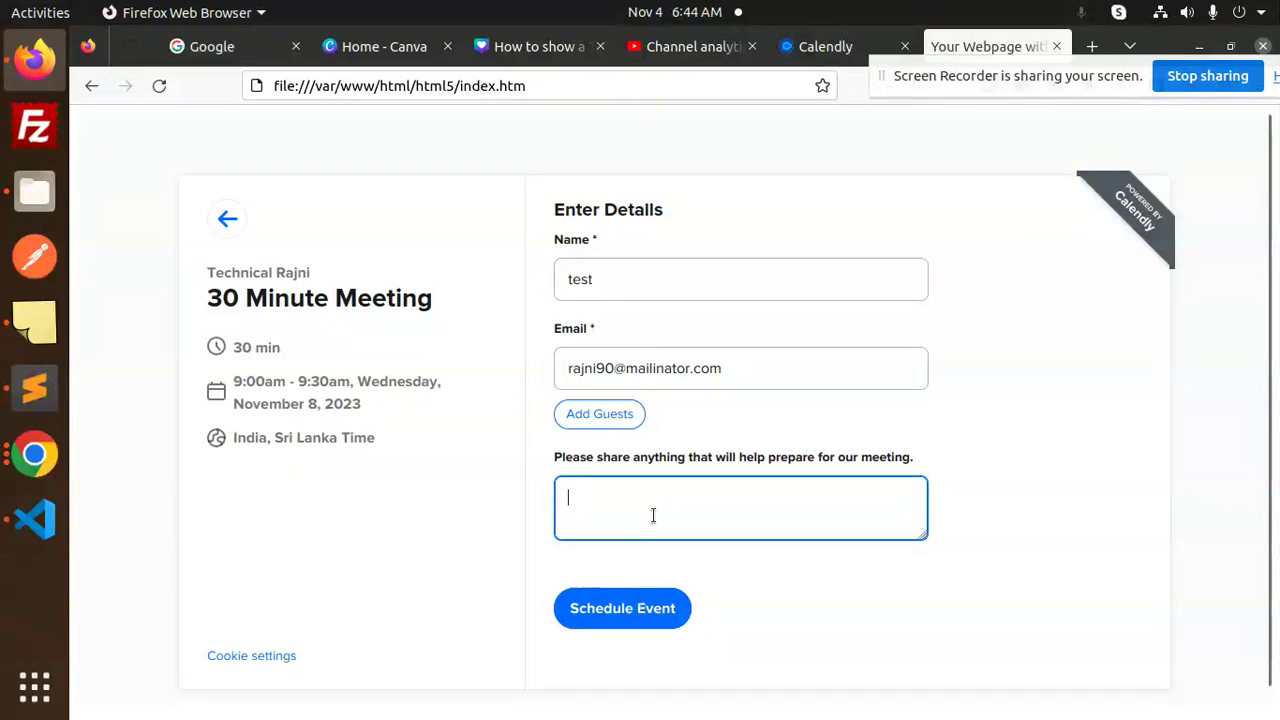
type("hi")
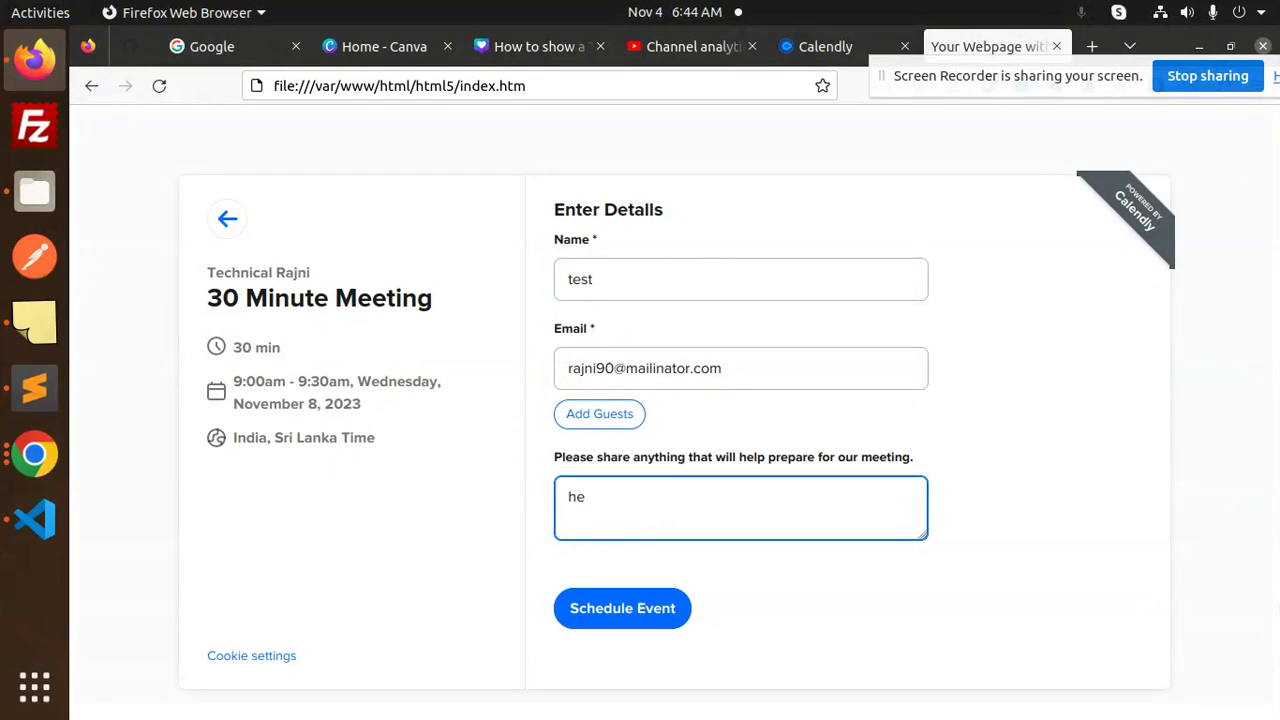
left_click(645, 610)
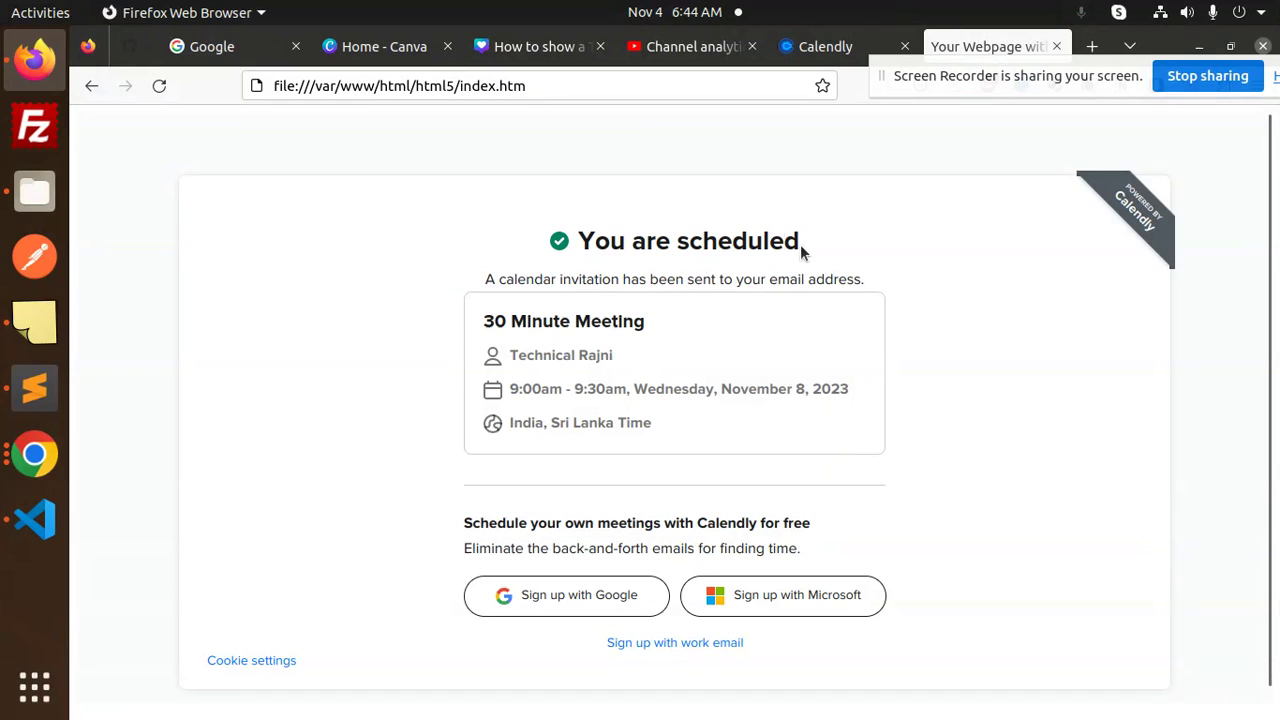
triple_click(657, 283)
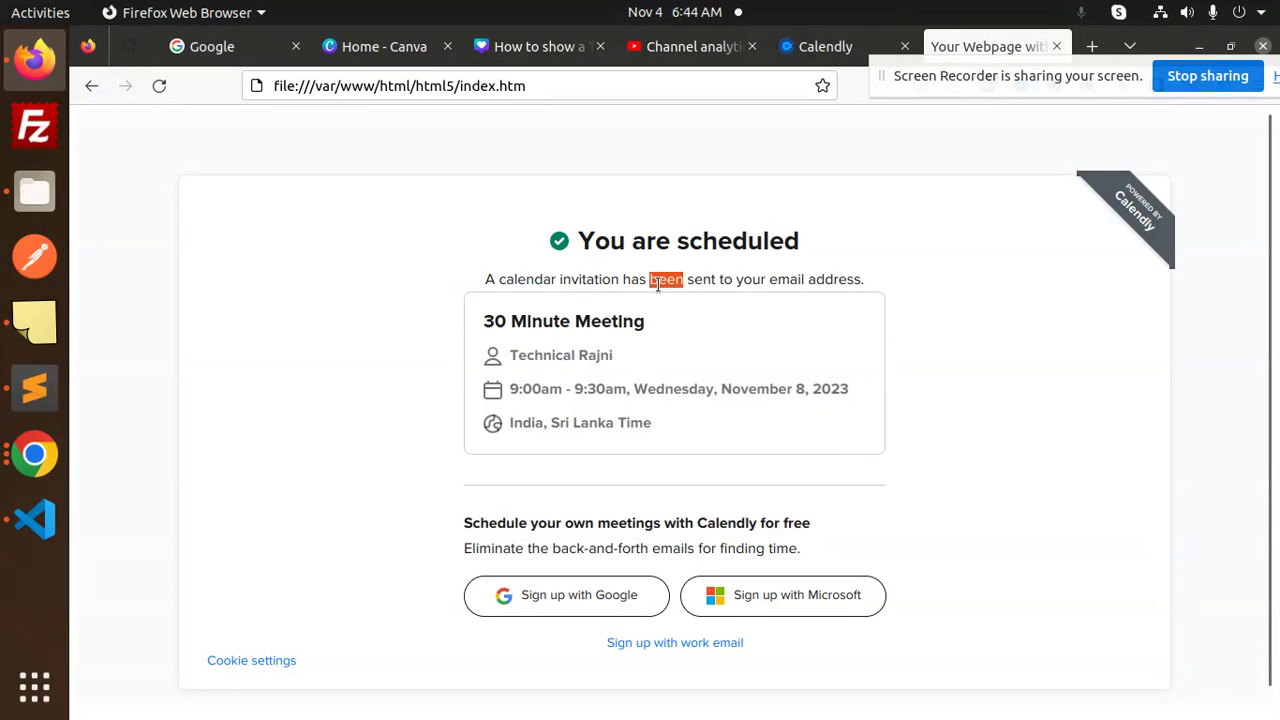
double_click(751, 281)
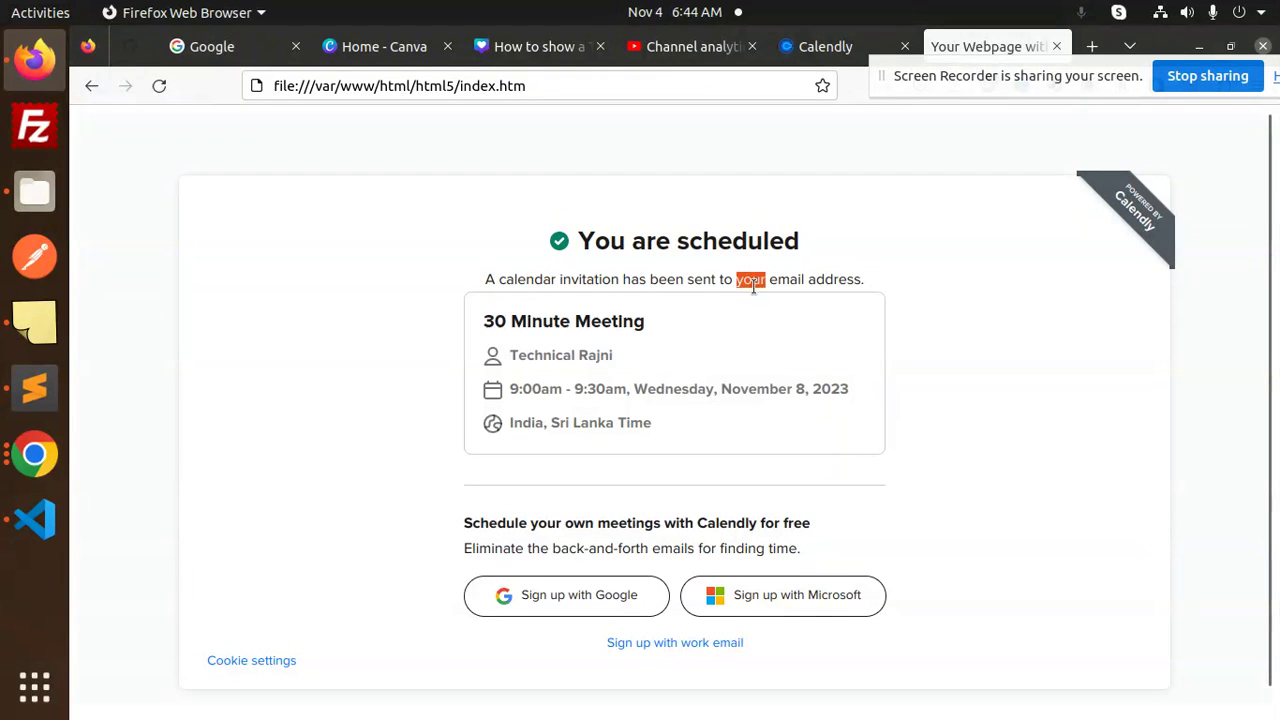
left_click(1092, 46)
left_click(655, 78)
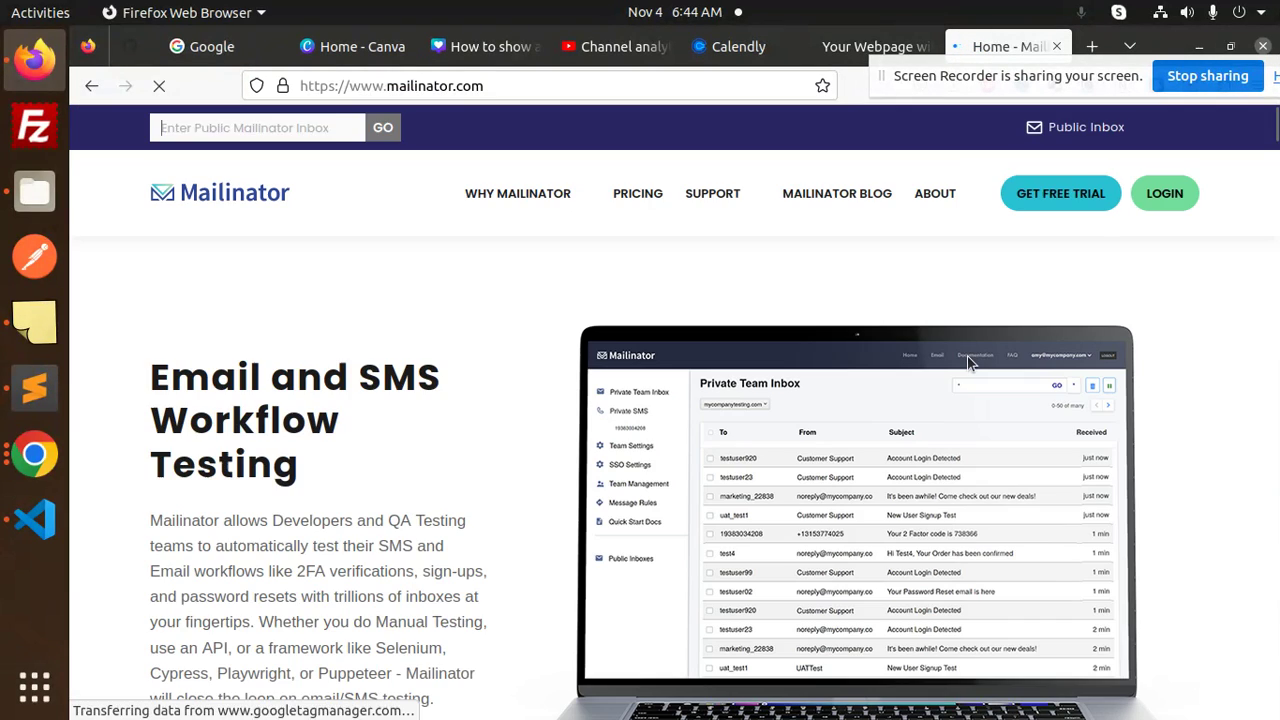
Open the test address's public inbox on Mailinator.
left_click(305, 121)
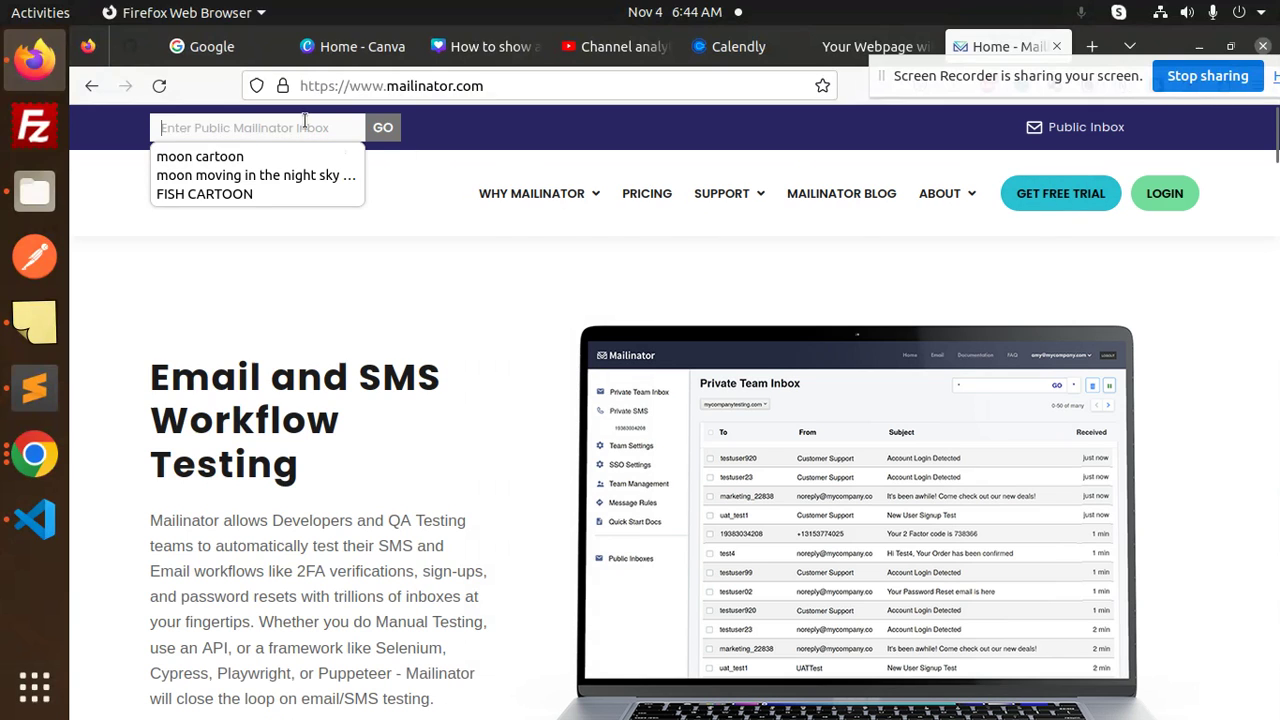
key("Return")
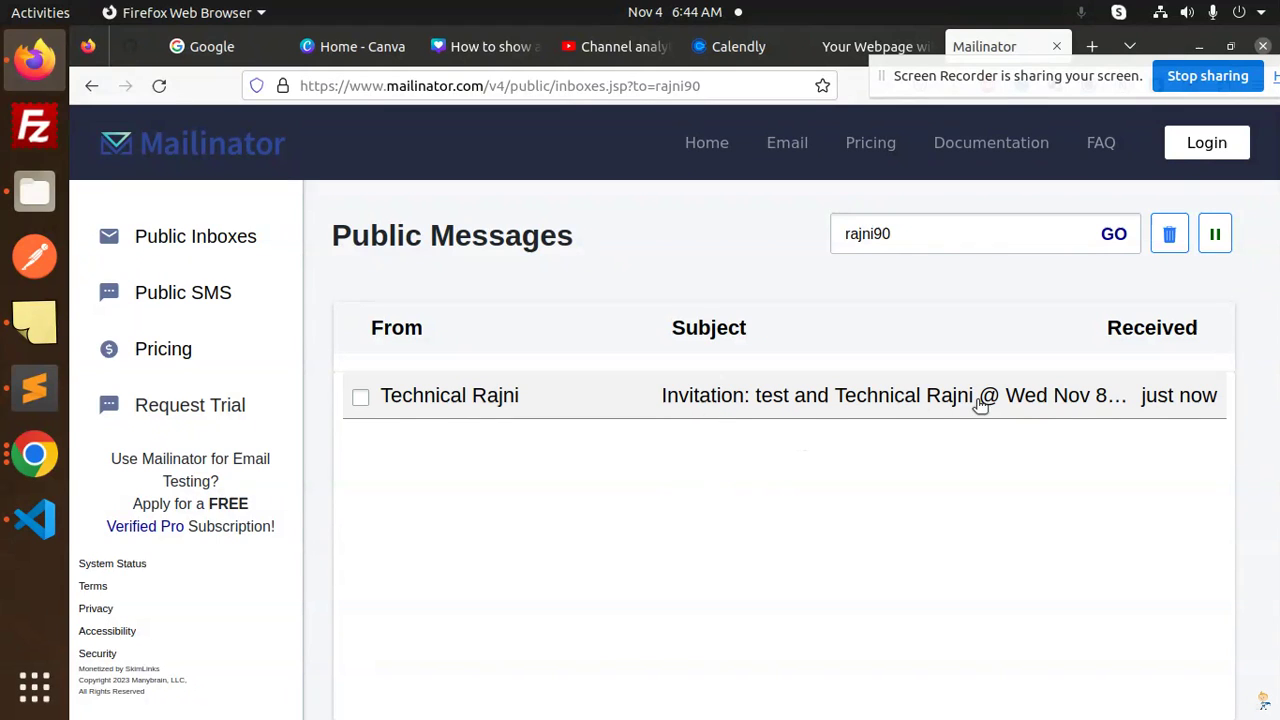
Read Calendly's confirmation email for the Nov 8 booking, then return to the Calendly tab.
left_click(666, 410)
scroll(600, 560, "down", 2)
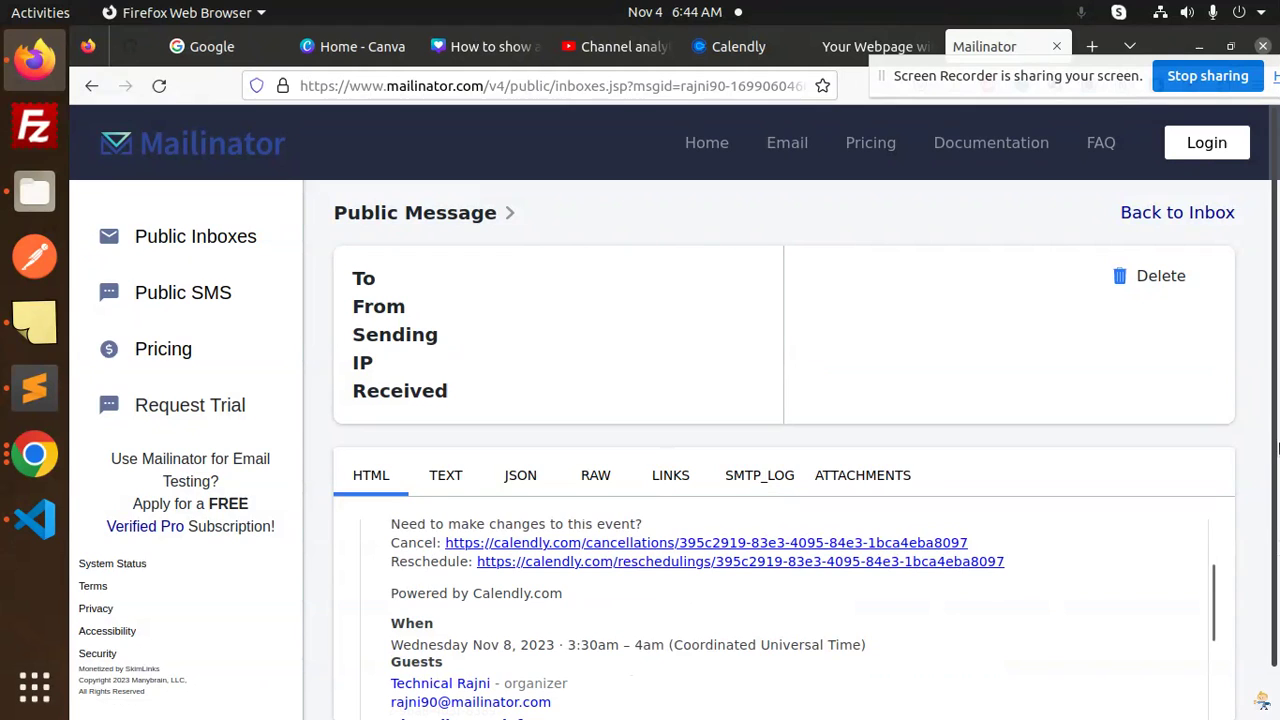
scroll(949, 613, "down", 1)
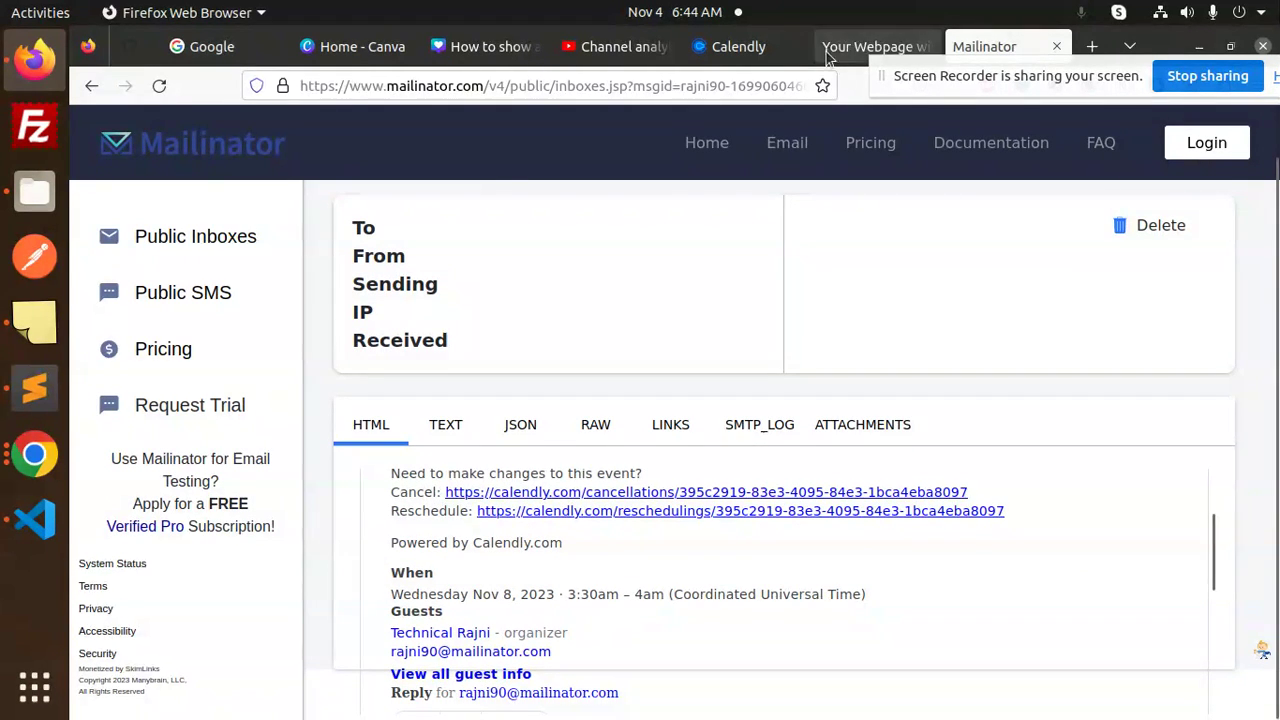
left_click(740, 46)
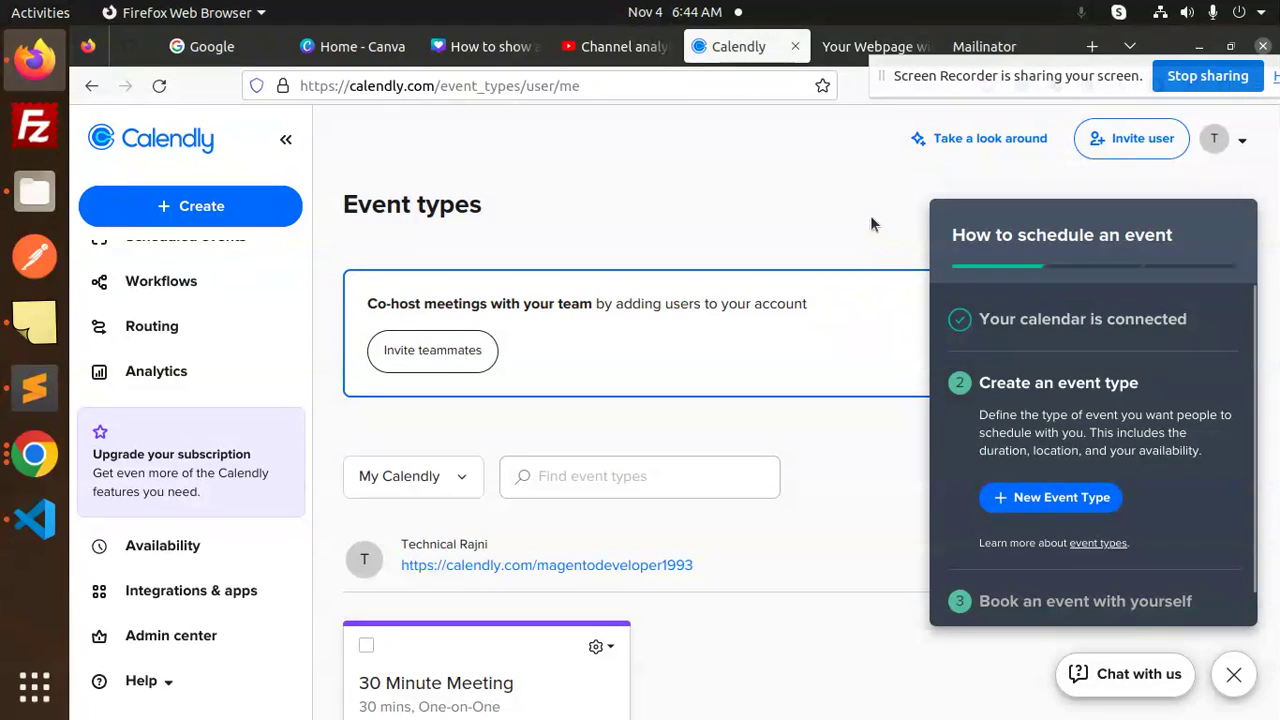
Close the 'How to schedule an event' panel and go back to the Event types dashboard.
left_click(1234, 675)
scroll(1255, 350, "down", 3)
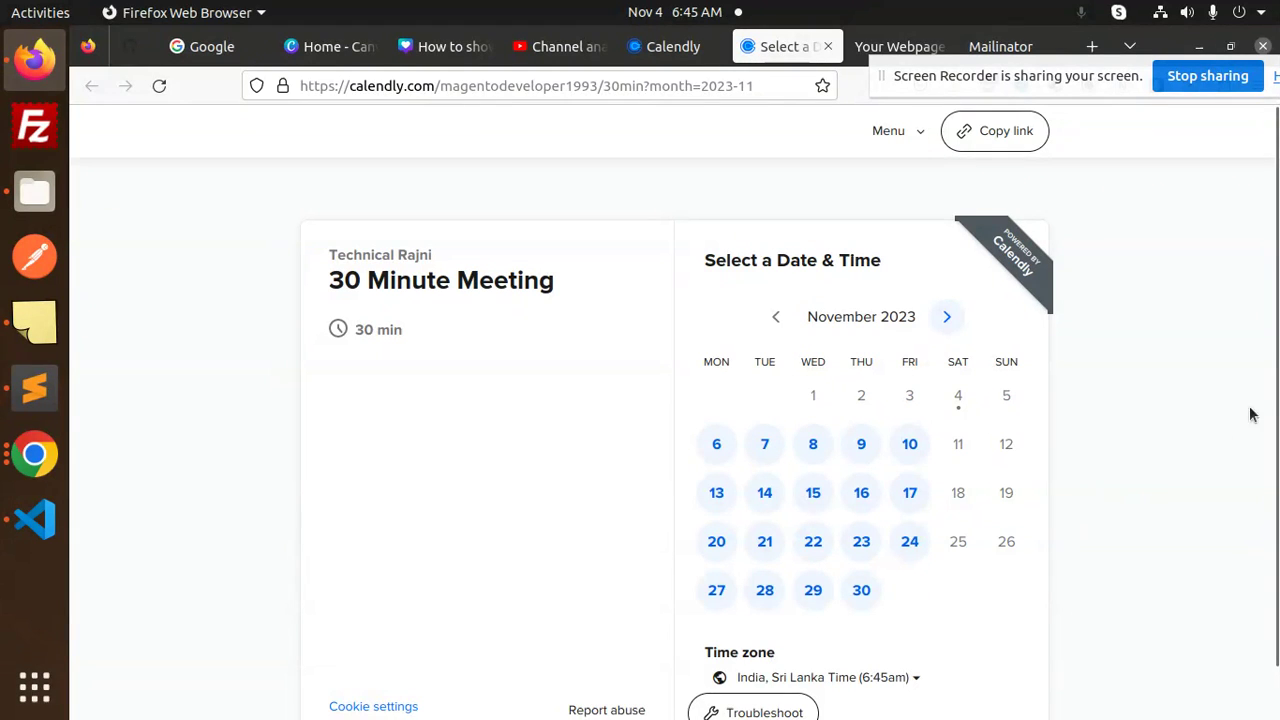
scroll(1270, 300, "down", 1)
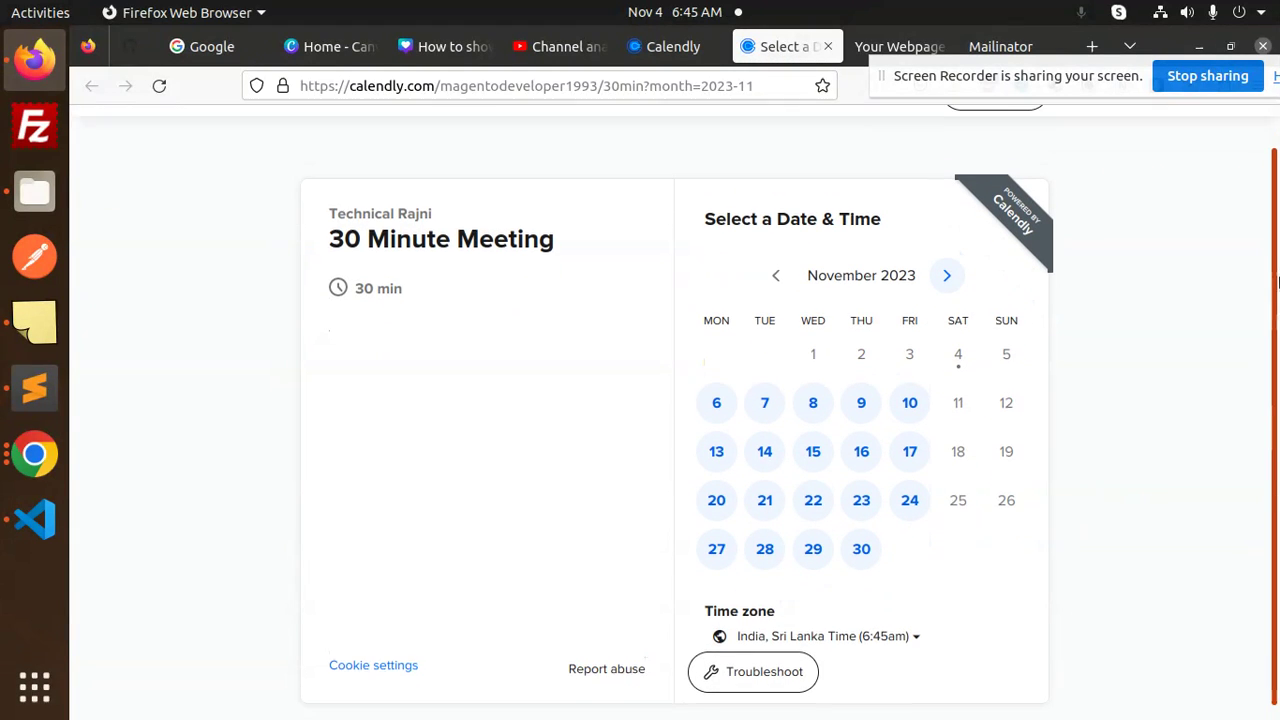
scroll(1278, 283, "up", 1)
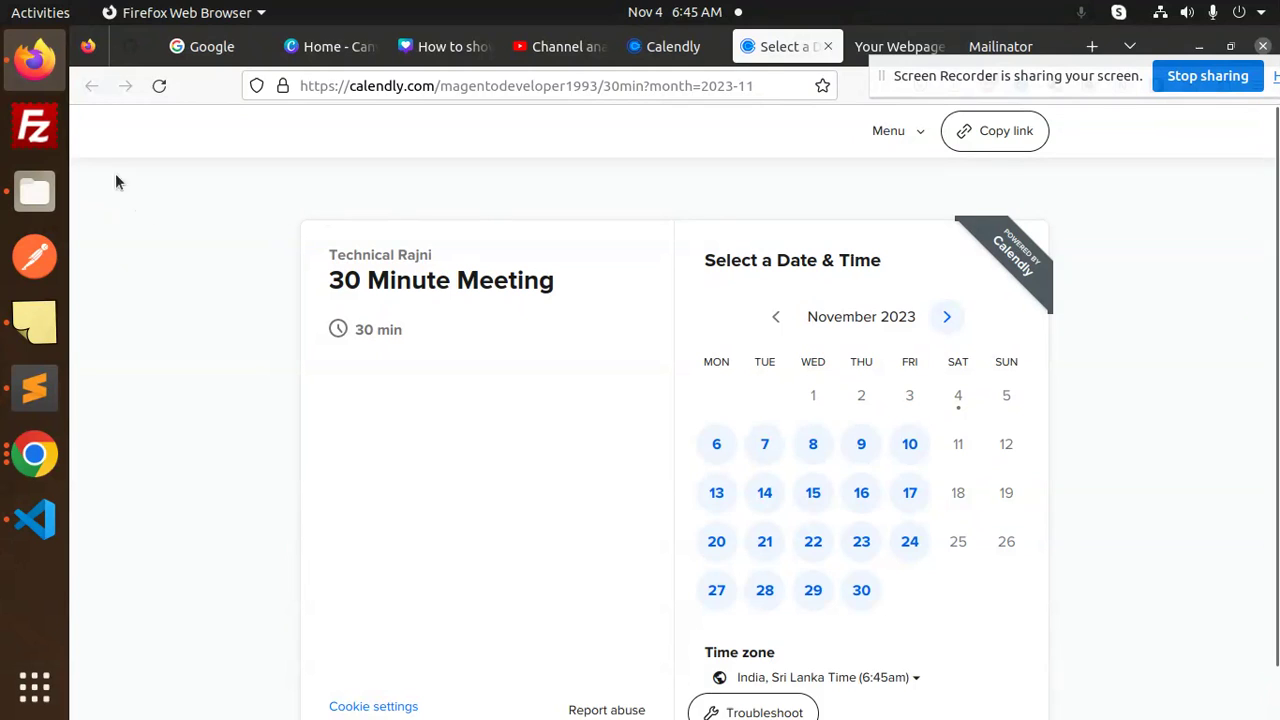
left_click(688, 47)
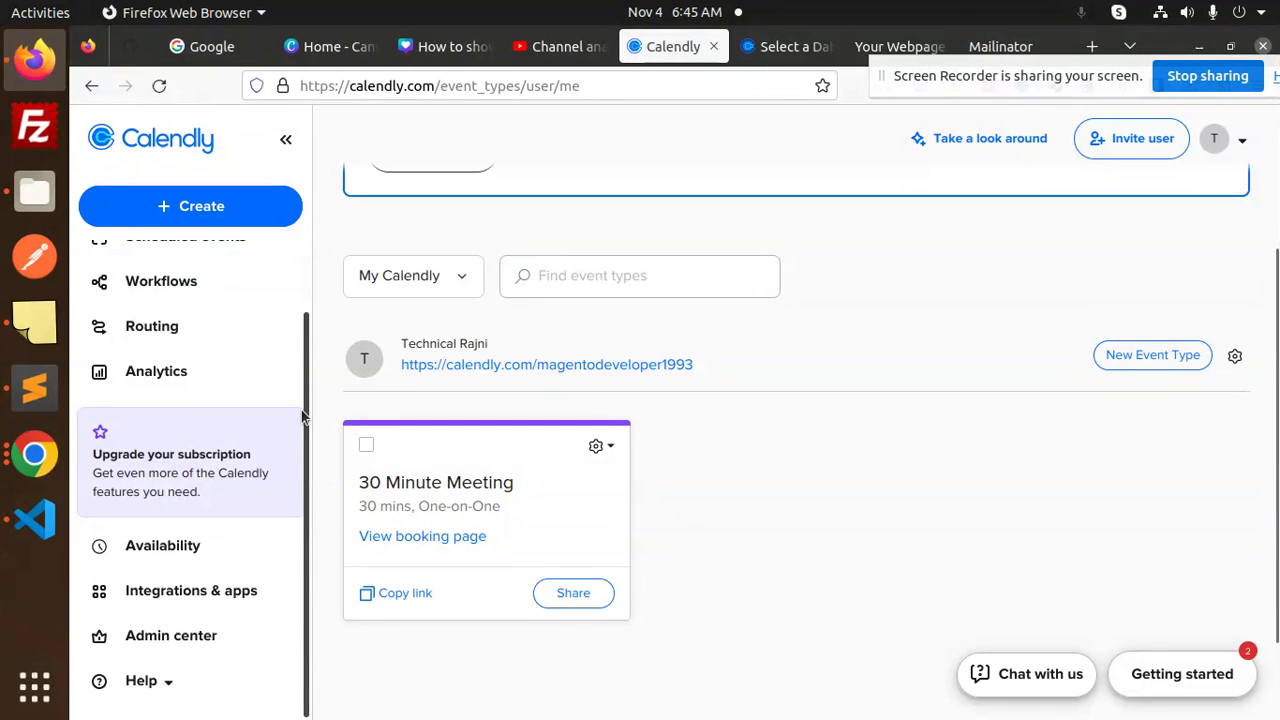
Find the 8 November 2023, 09:00–09:30am test booking in Scheduled events and review its details.
left_click_drag(306, 454, 323, 263)
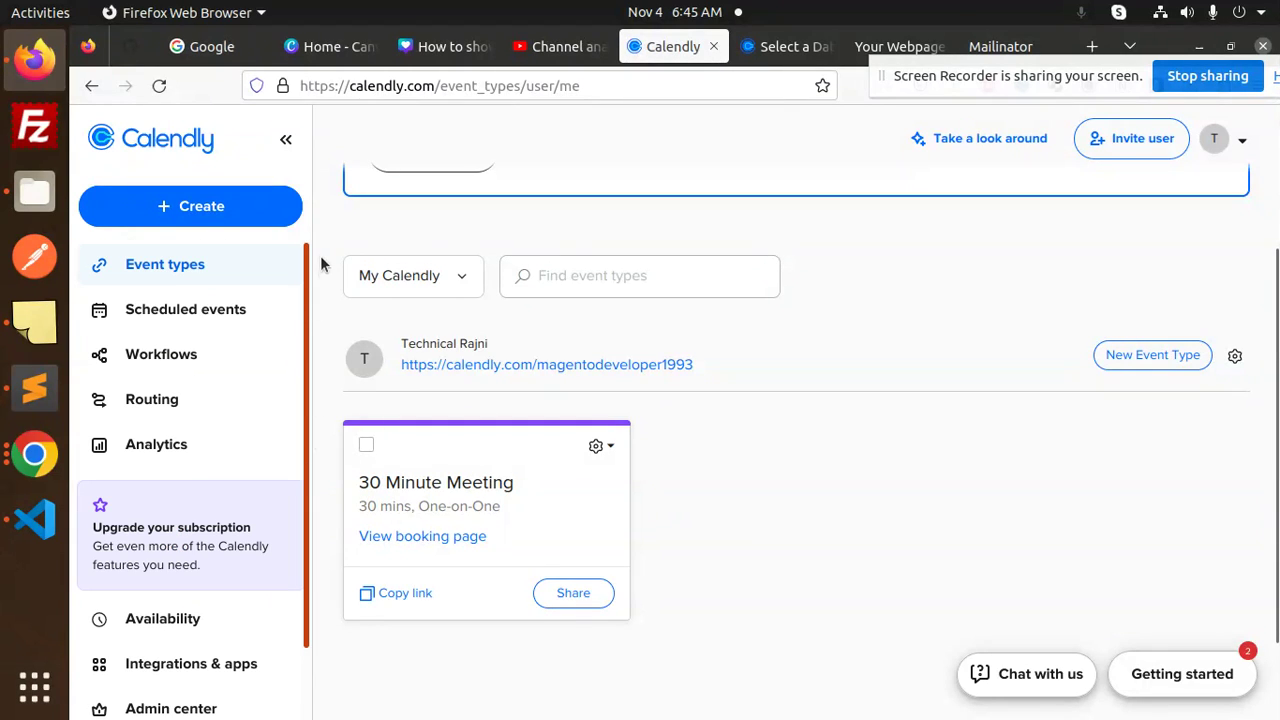
left_click(209, 312)
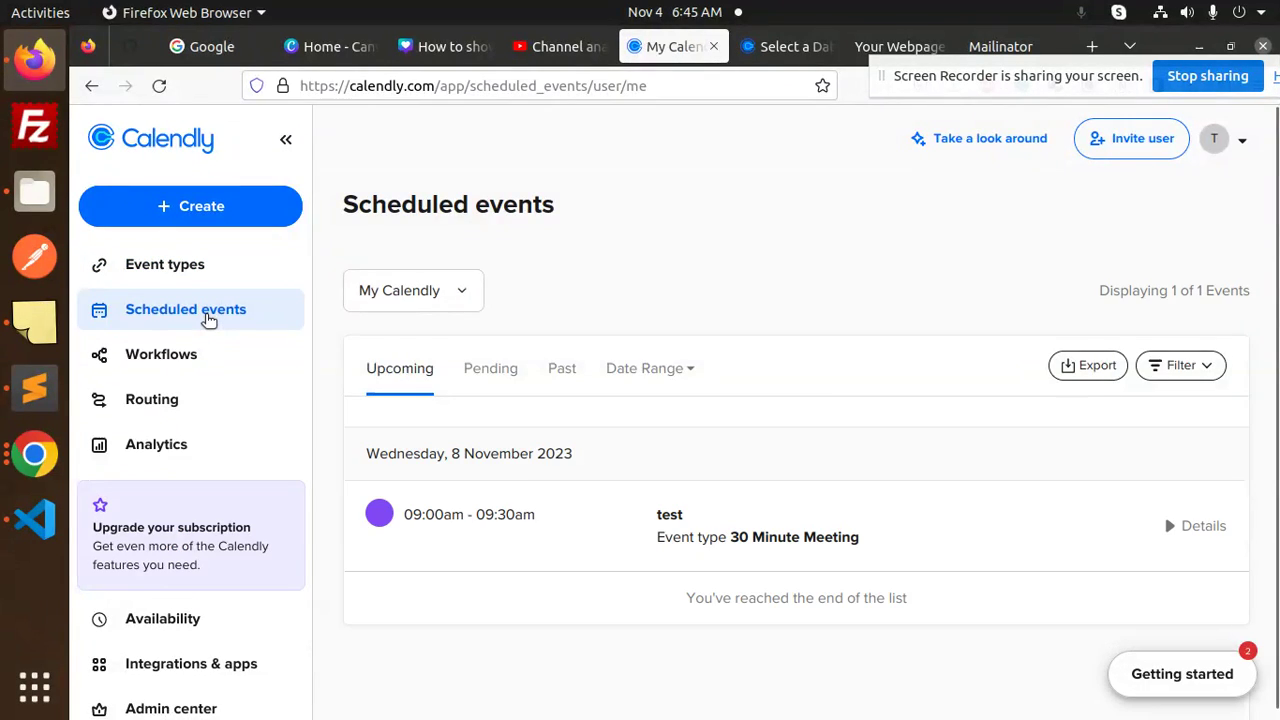
left_click(628, 535)
scroll(848, 525, "down", 3)
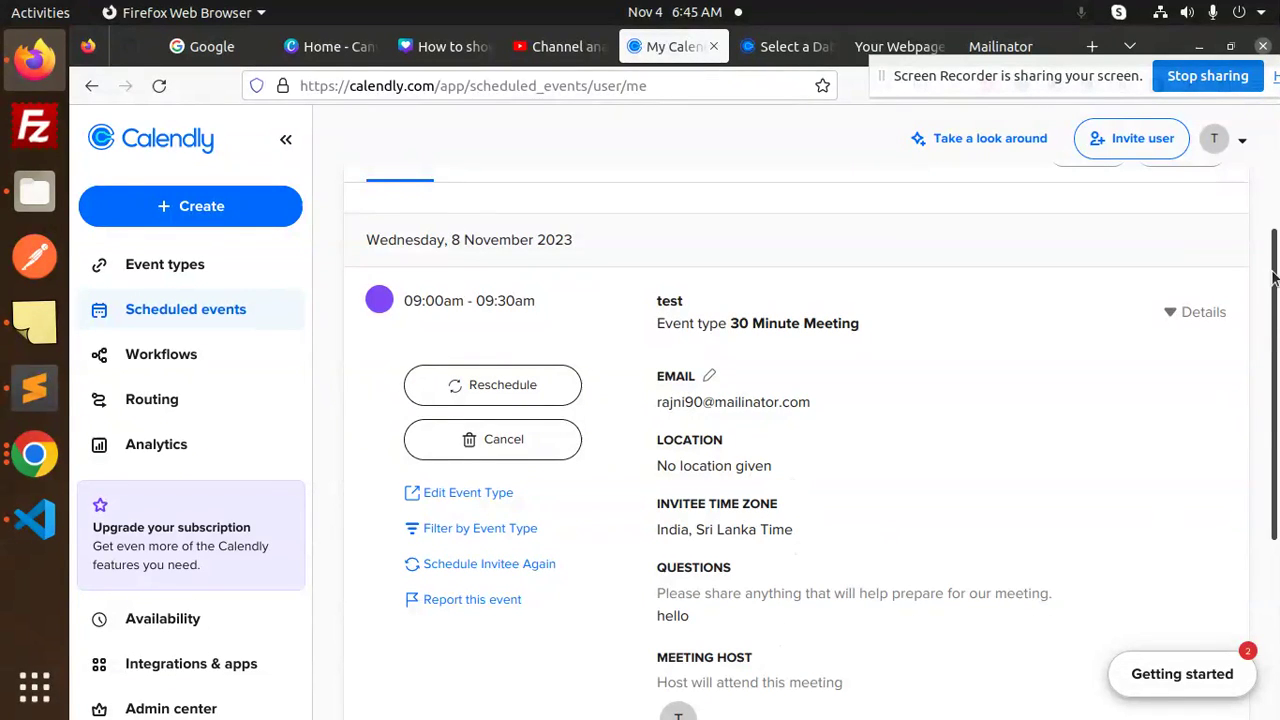
scroll(1047, 390, "down", 4)
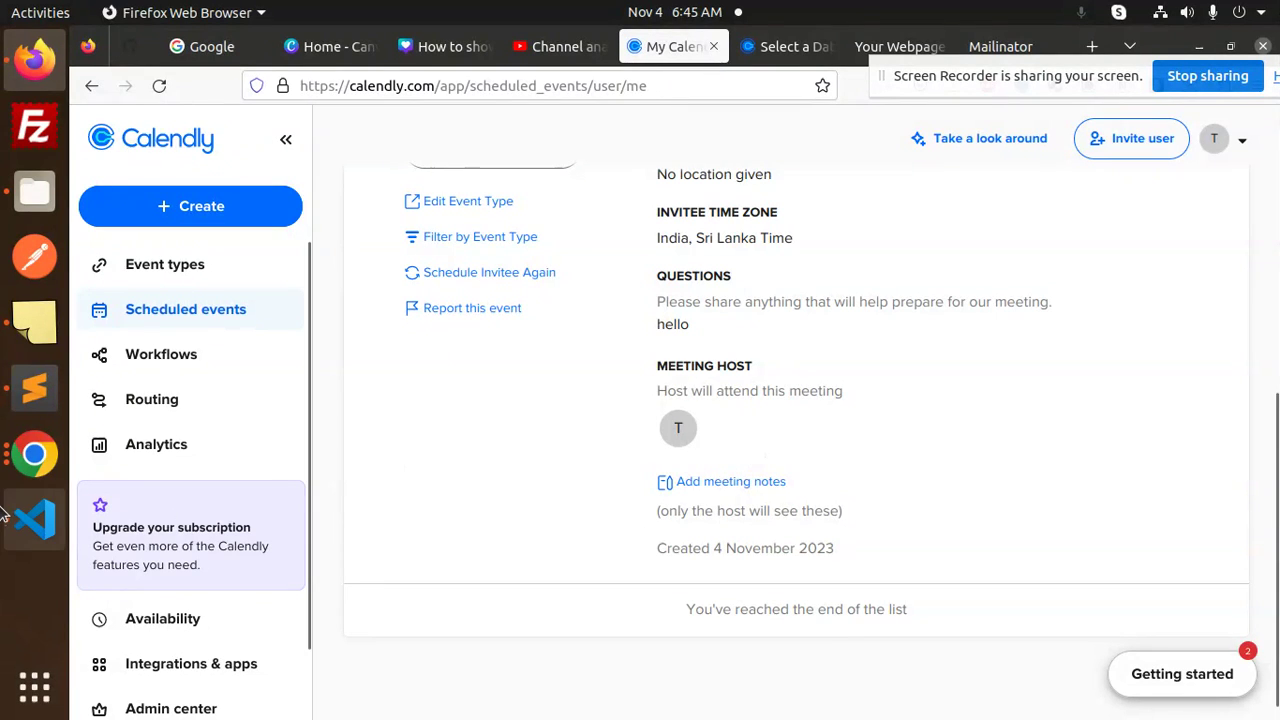
left_click(35, 518)
Place the cursor in index.htm's code at the end of the widget div's closing tag.
left_click(697, 478)
left_click(831, 286)
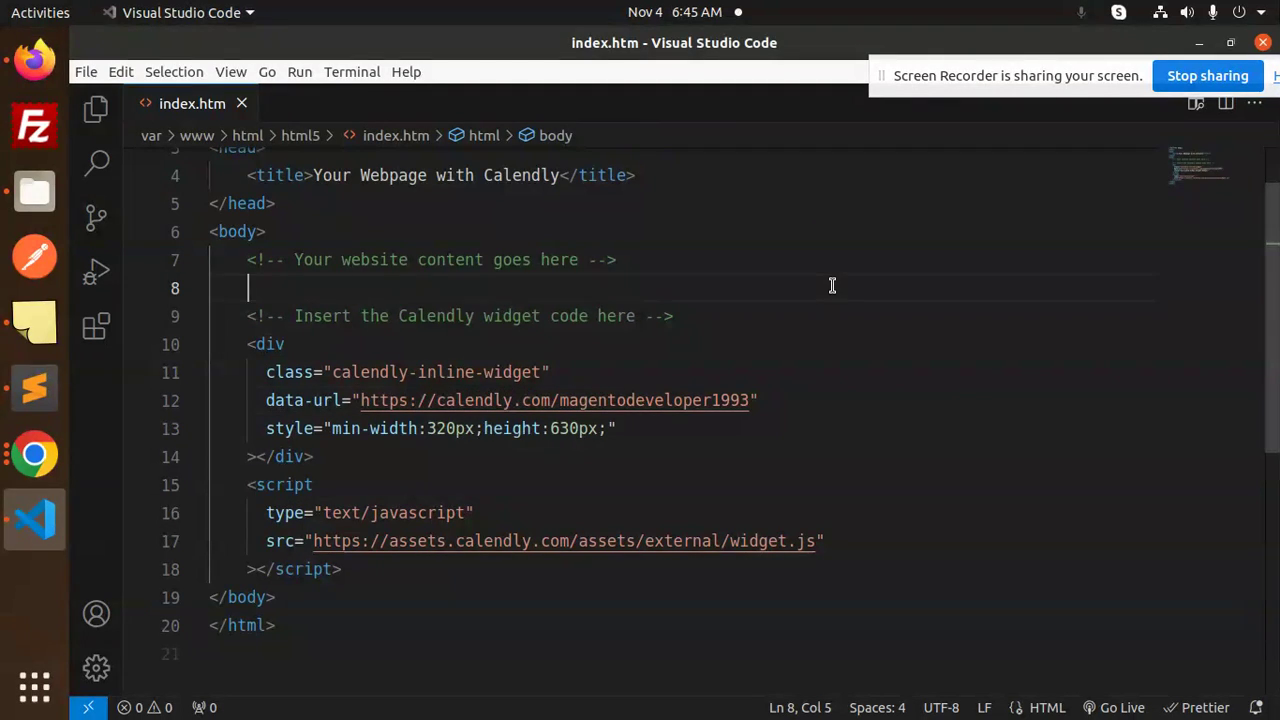
left_click(613, 455)
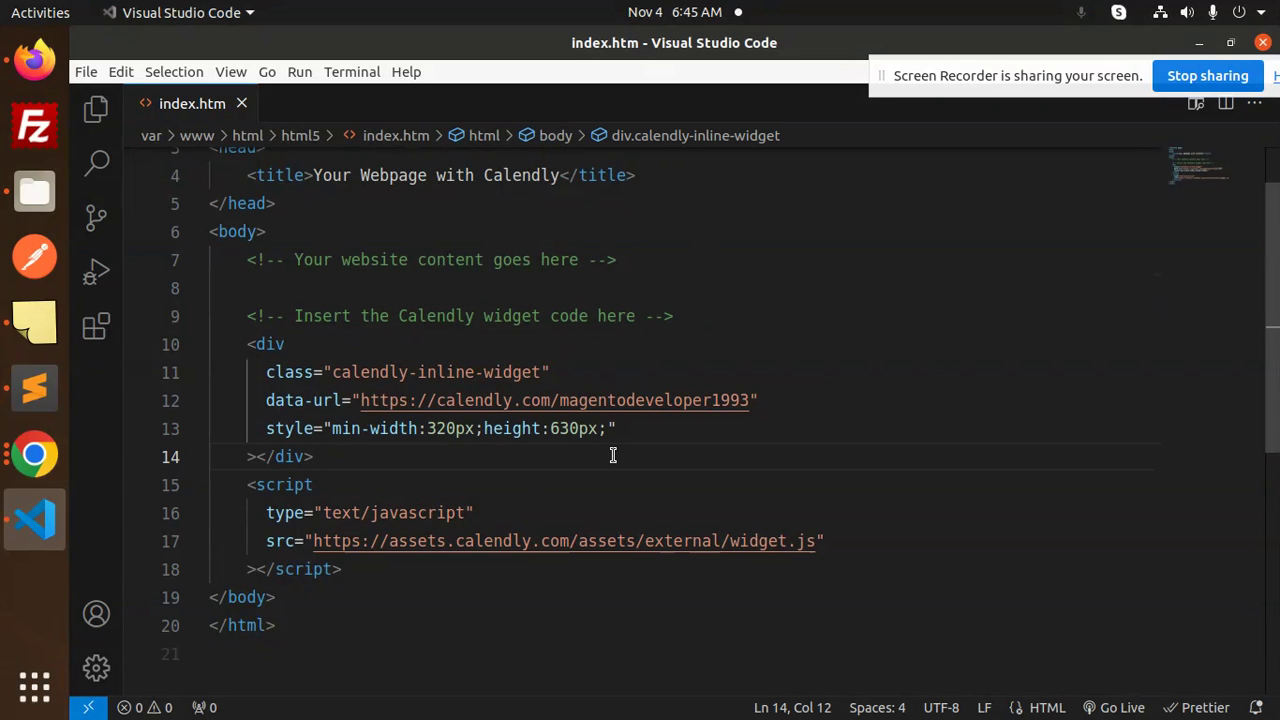